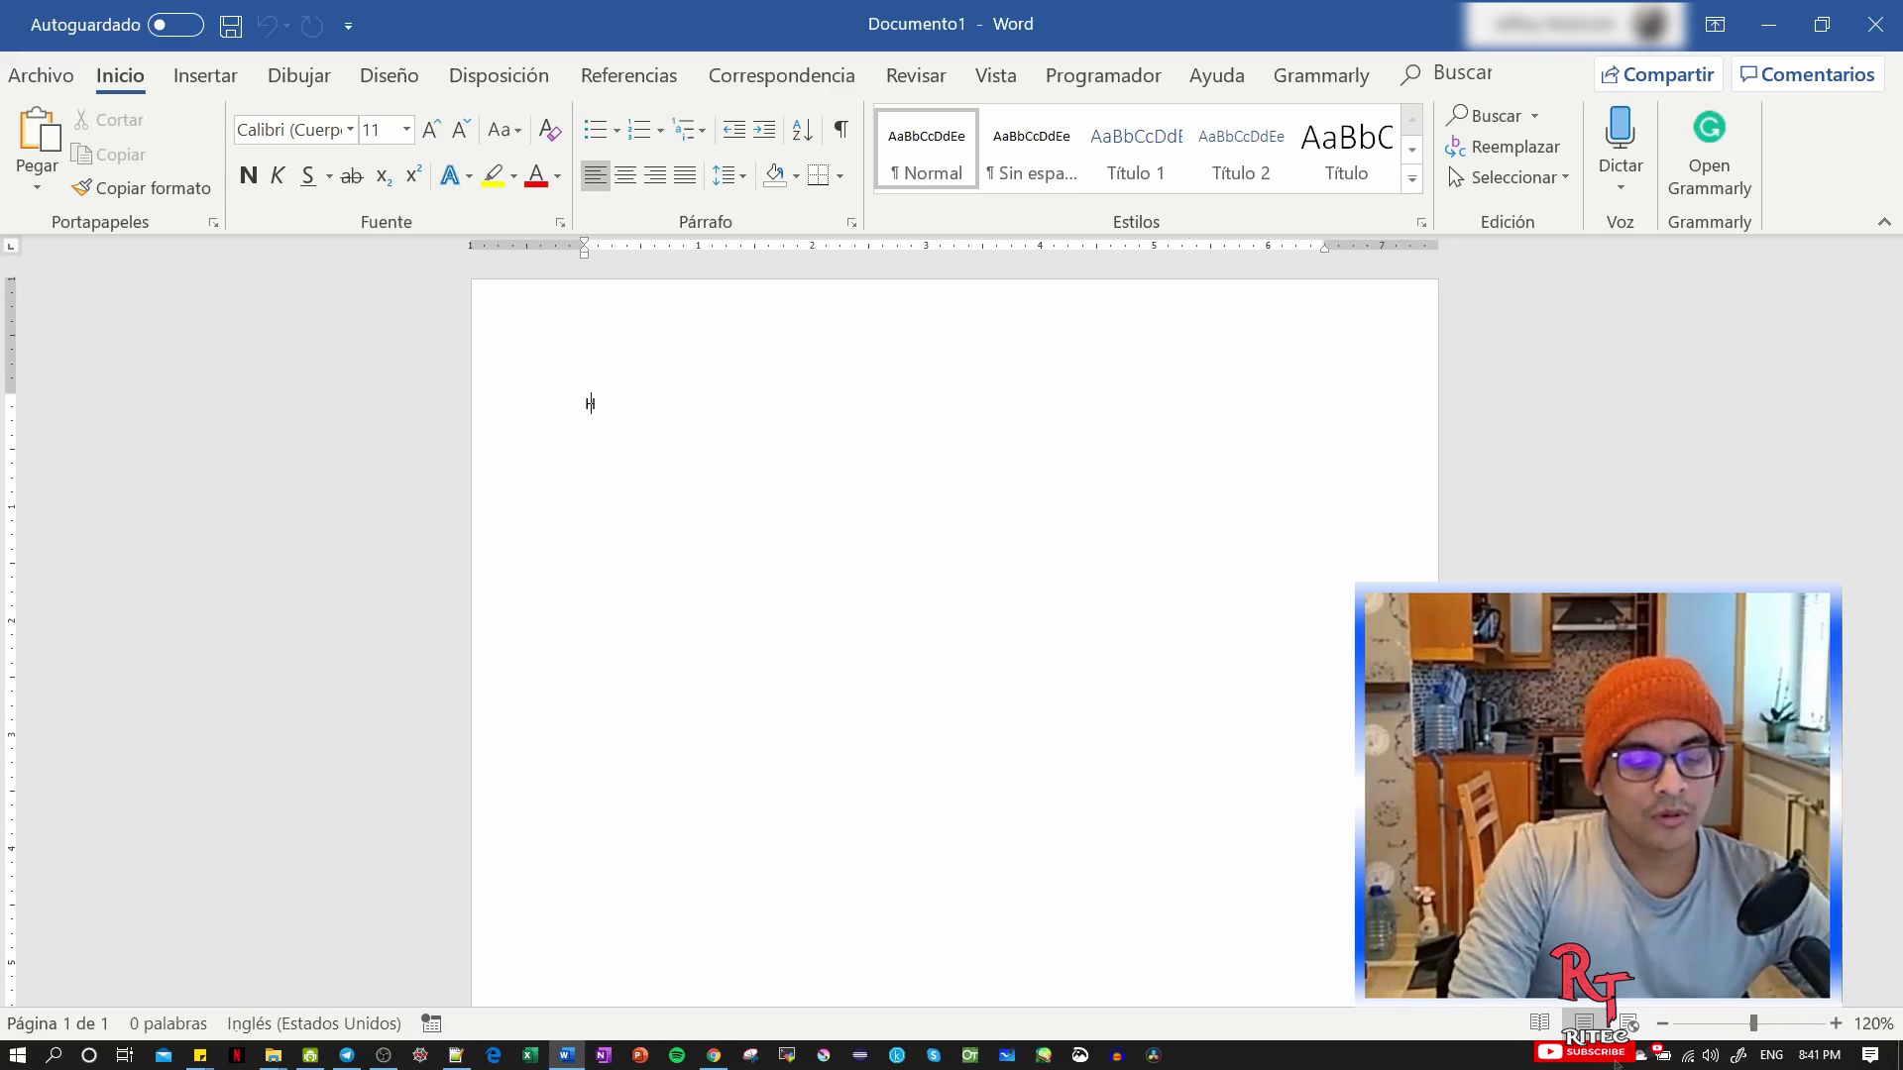
Step: Type 'Hoy aprenderemos a guardar y abrir un archivo de Word.', fixing typos along the way
text(Hiy)
key(BackSpace)
key(BackSpace)
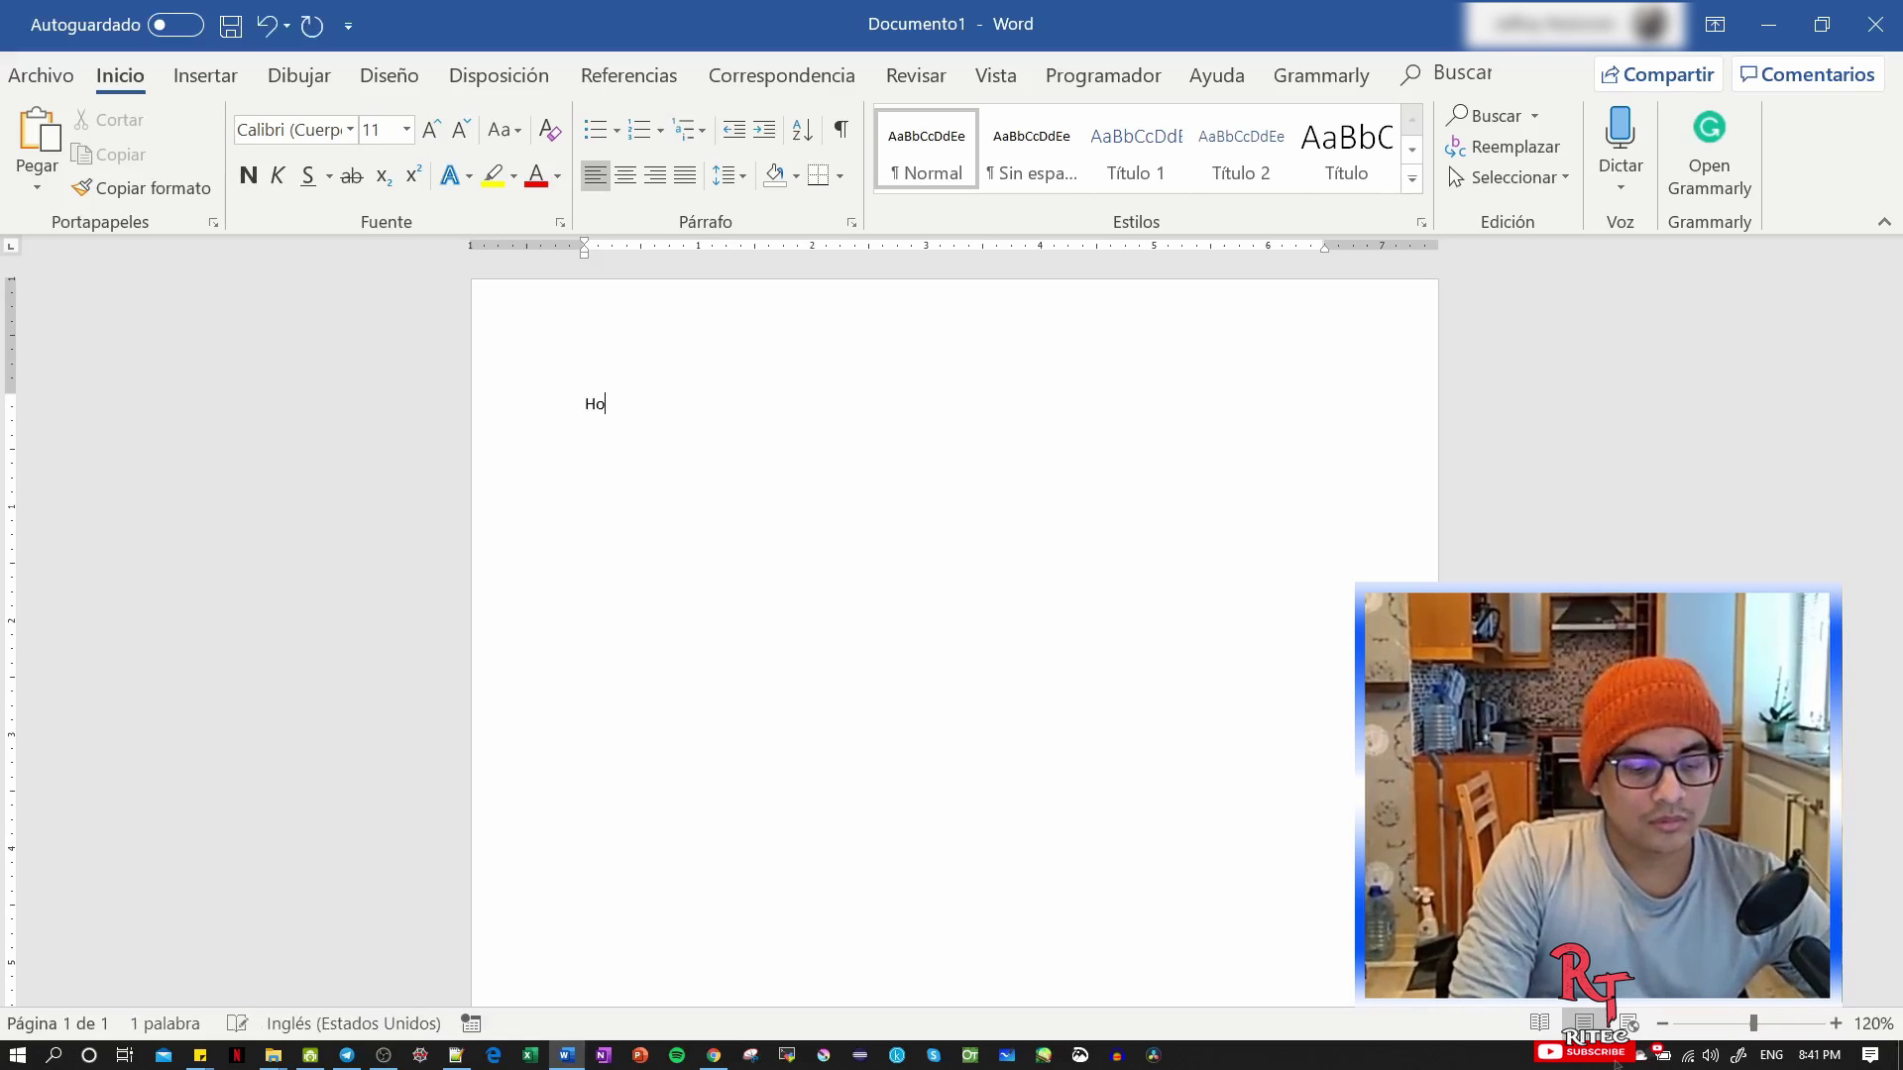
text(prenderemos)
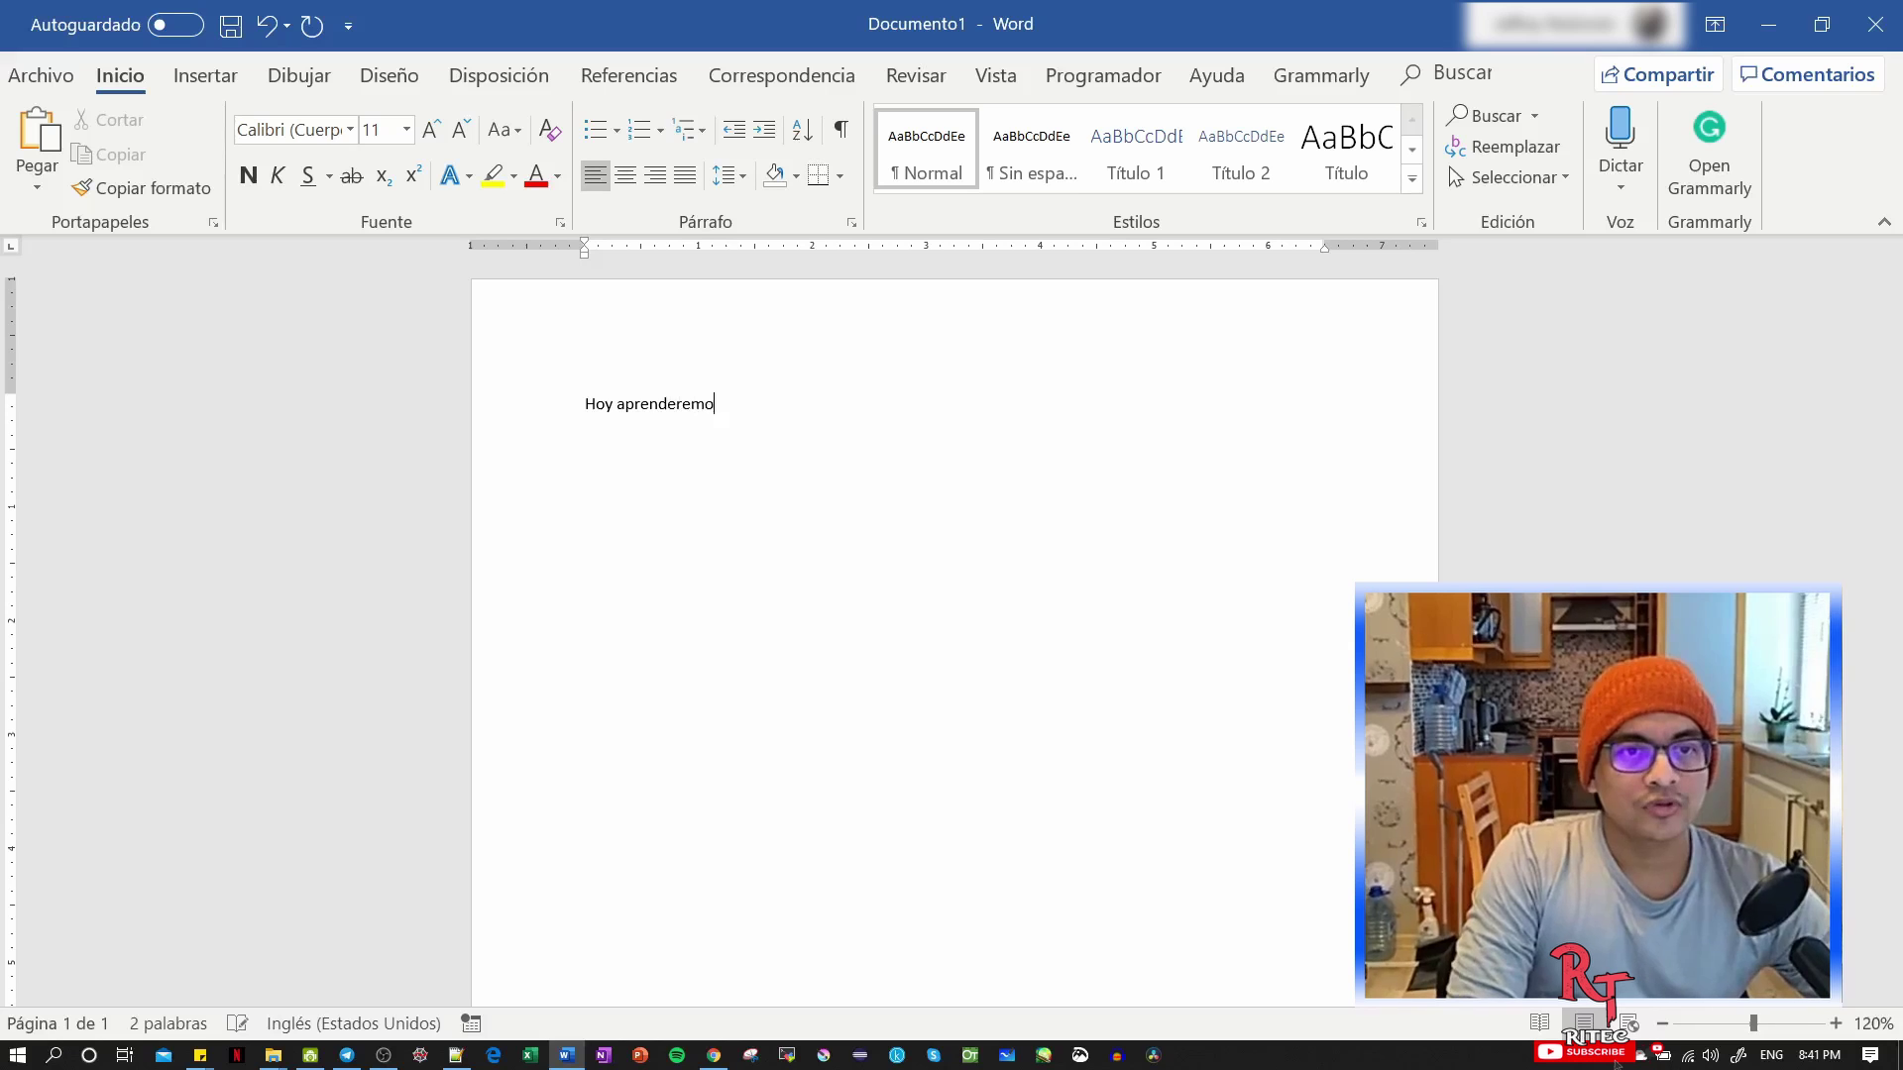
text( a gu)
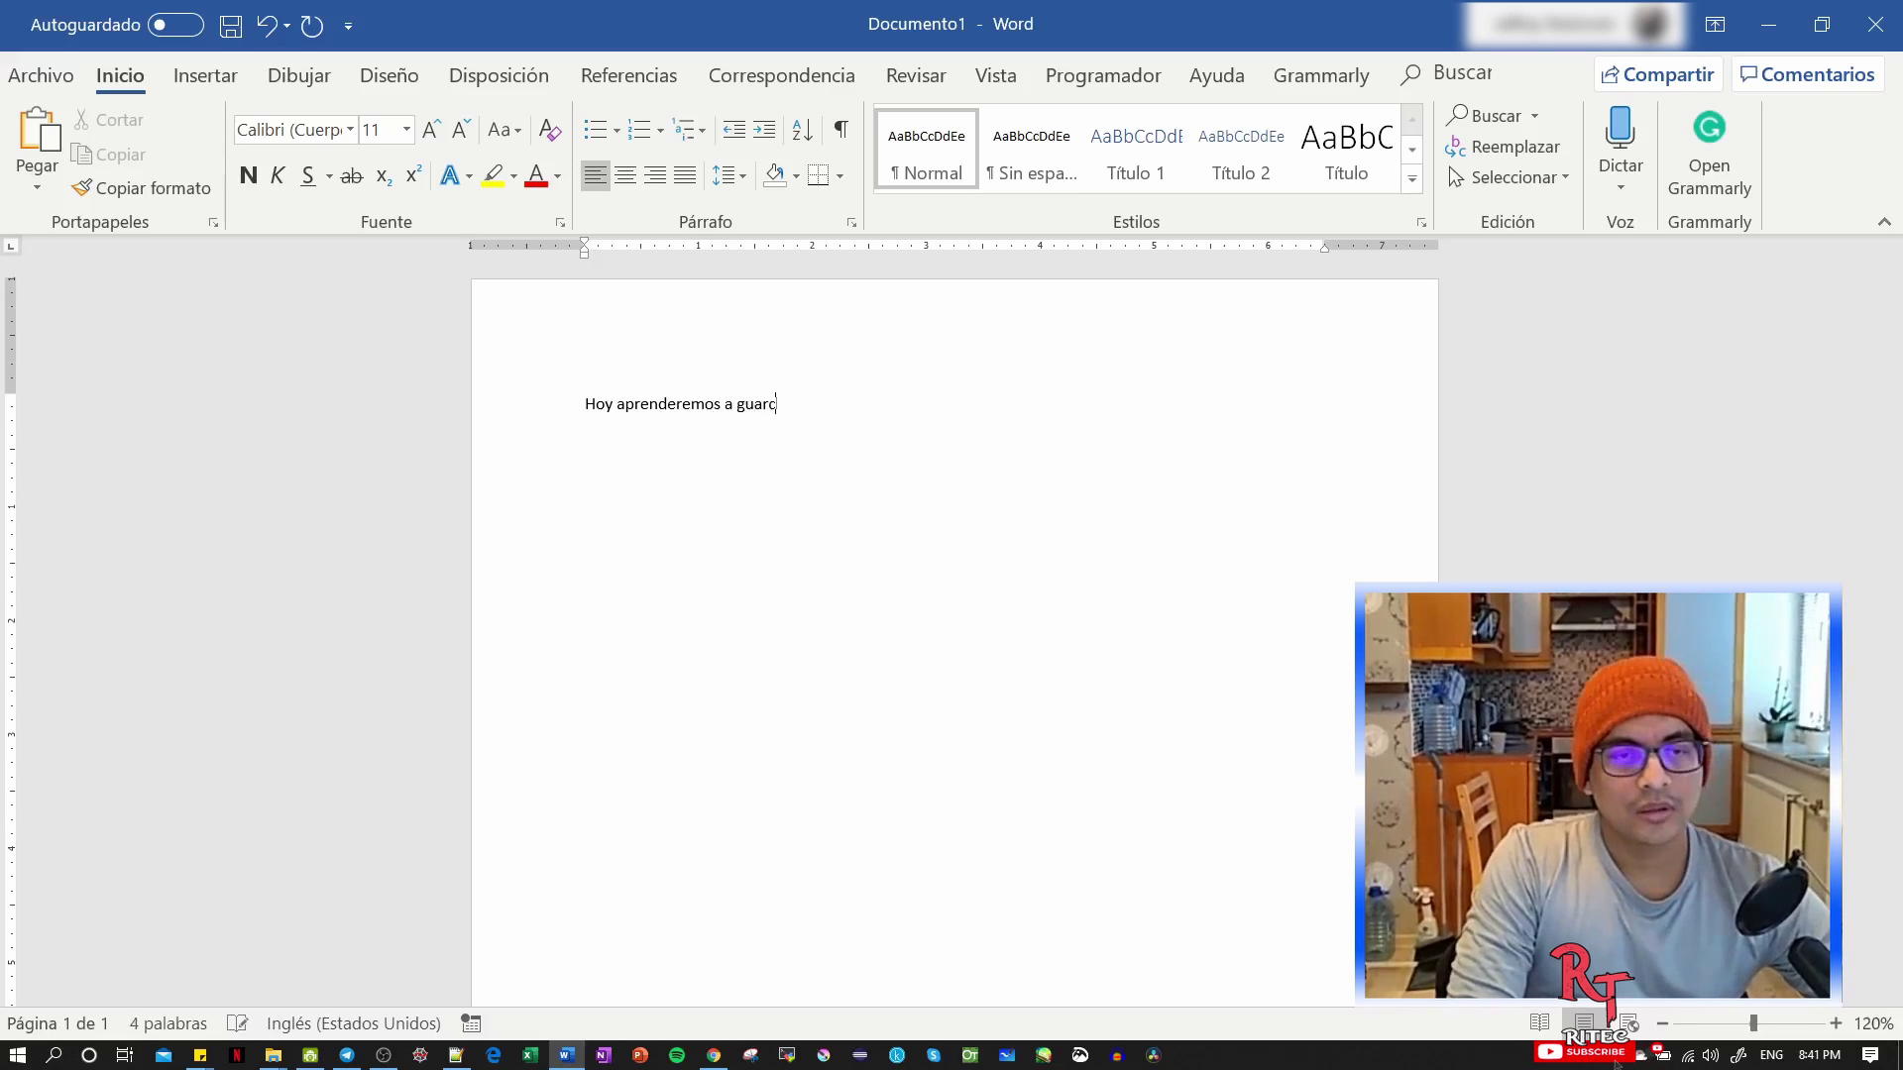
text(ardar y abrir un arch)
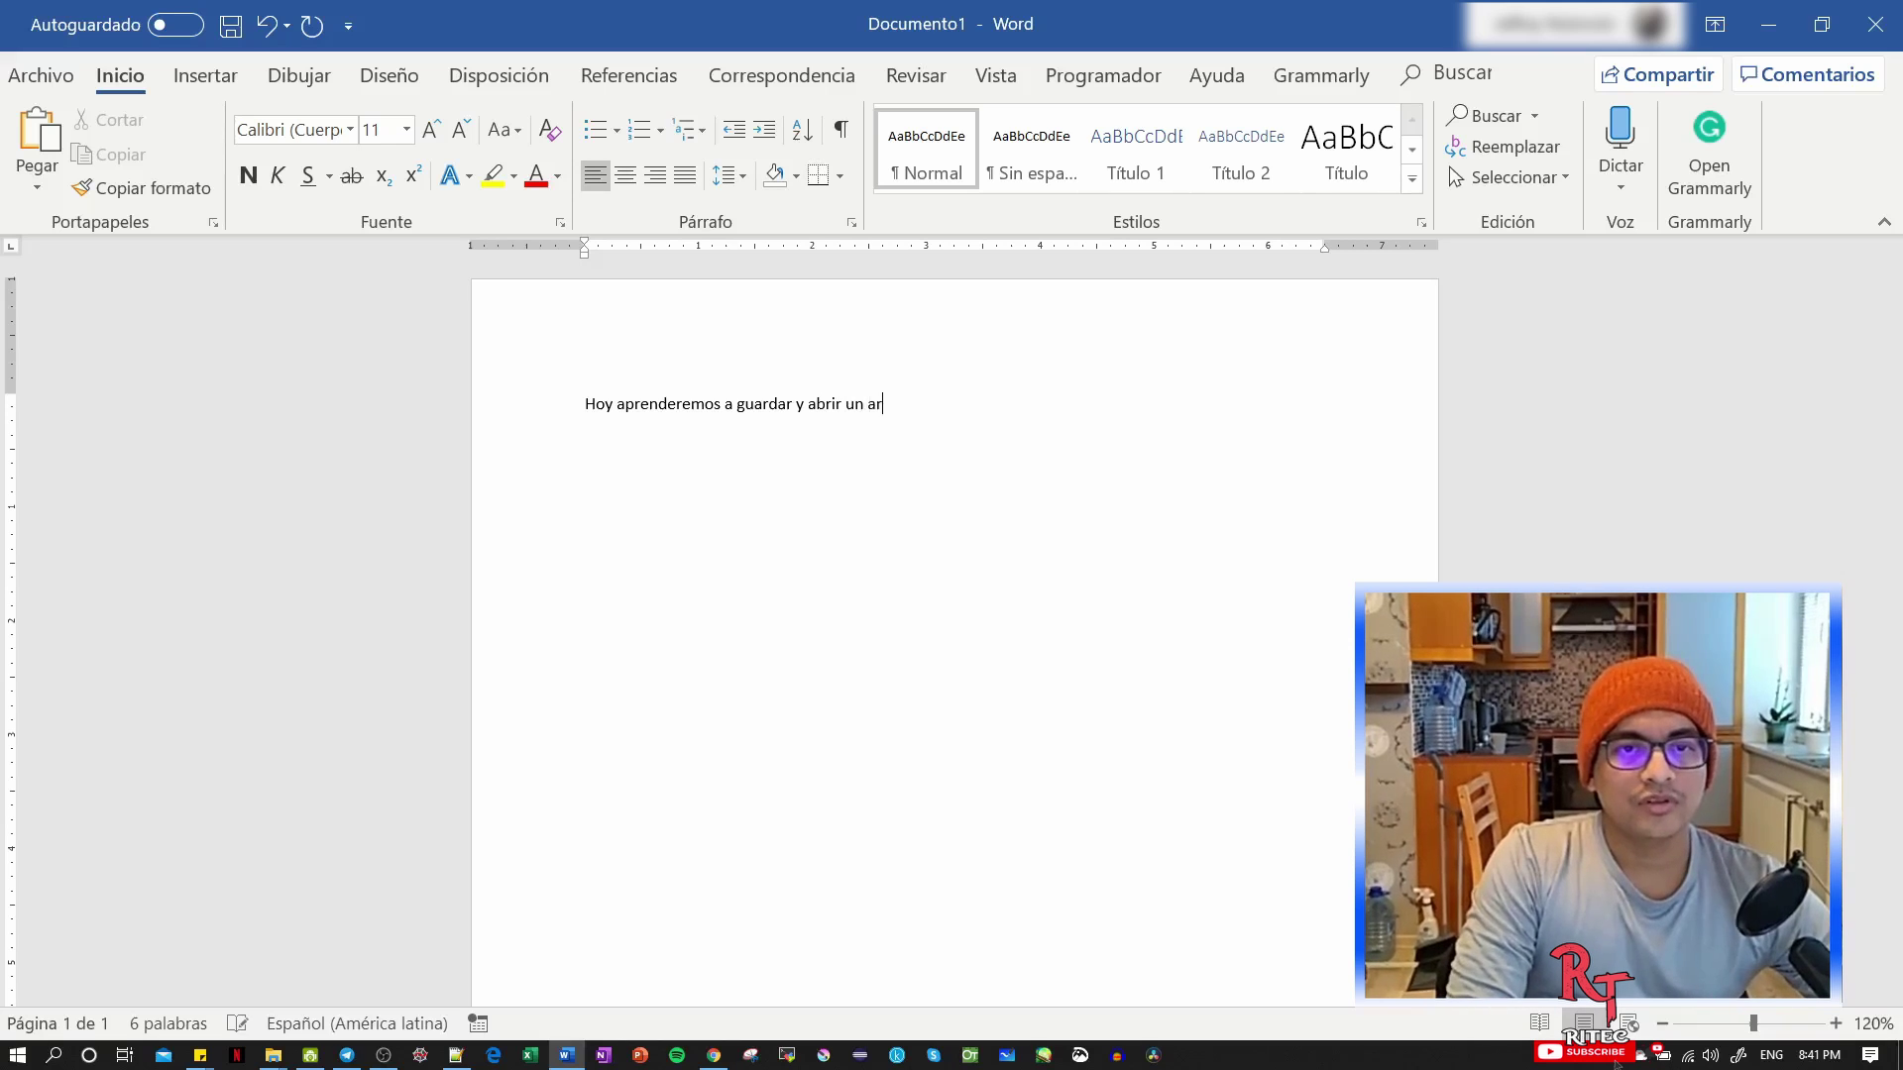
text(ivo de wowr)
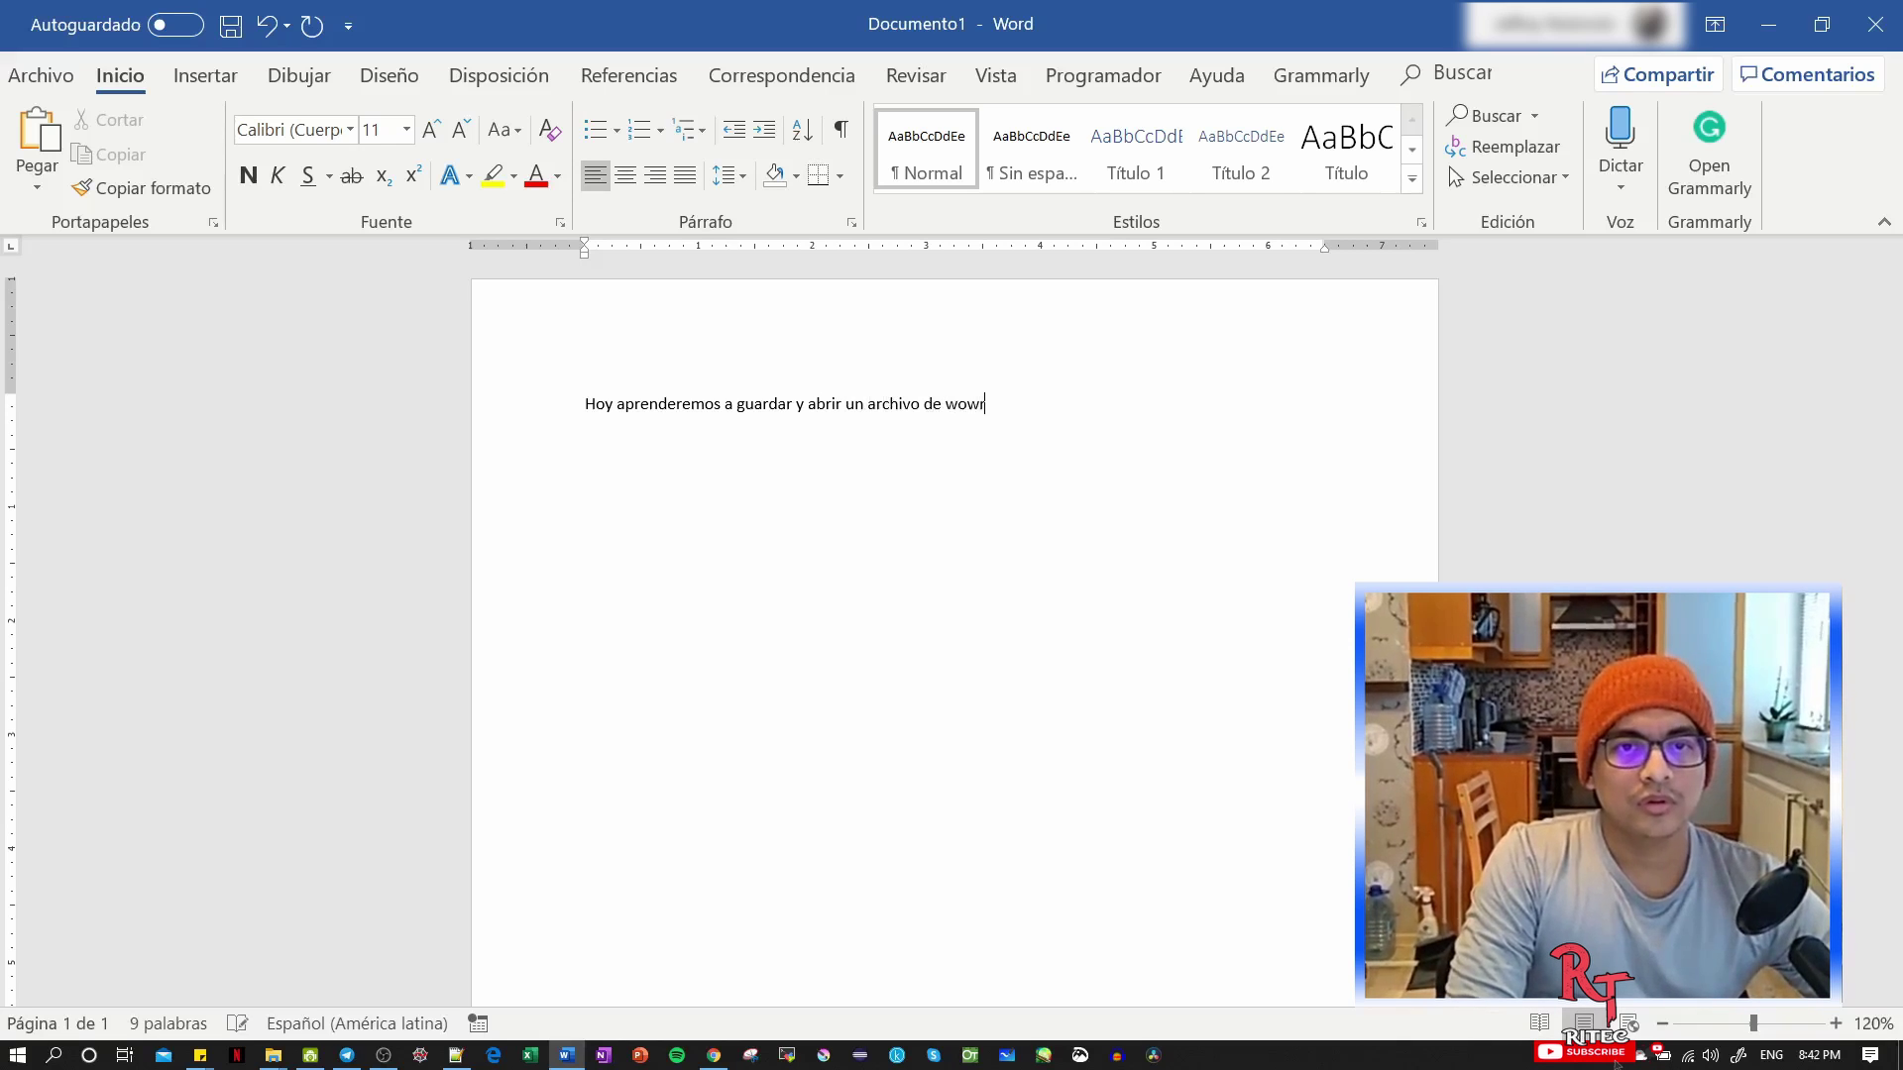
key(BackSpace)
key(BackSpace)
key(BackSpace)
text(Word.)
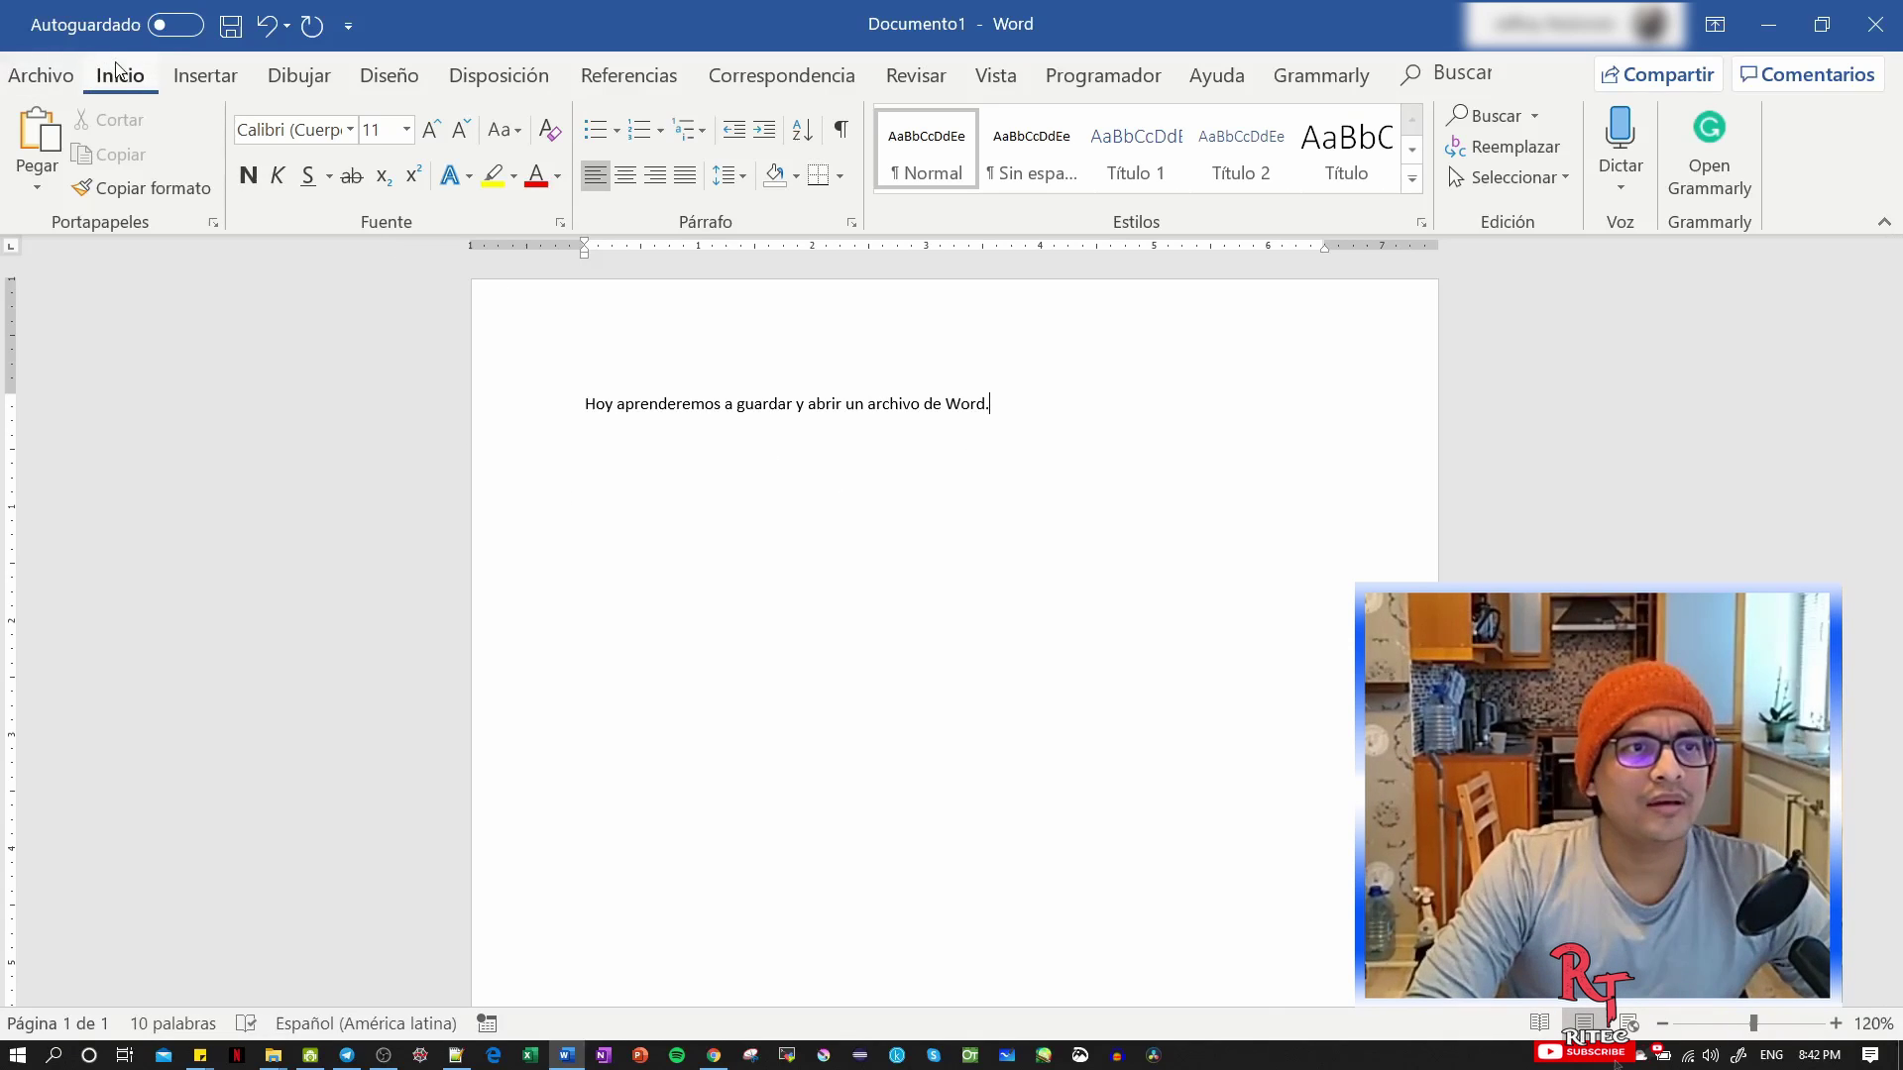
Step: Reach the Guardar como page for the unsaved document from the Archivo menu
click(43, 77)
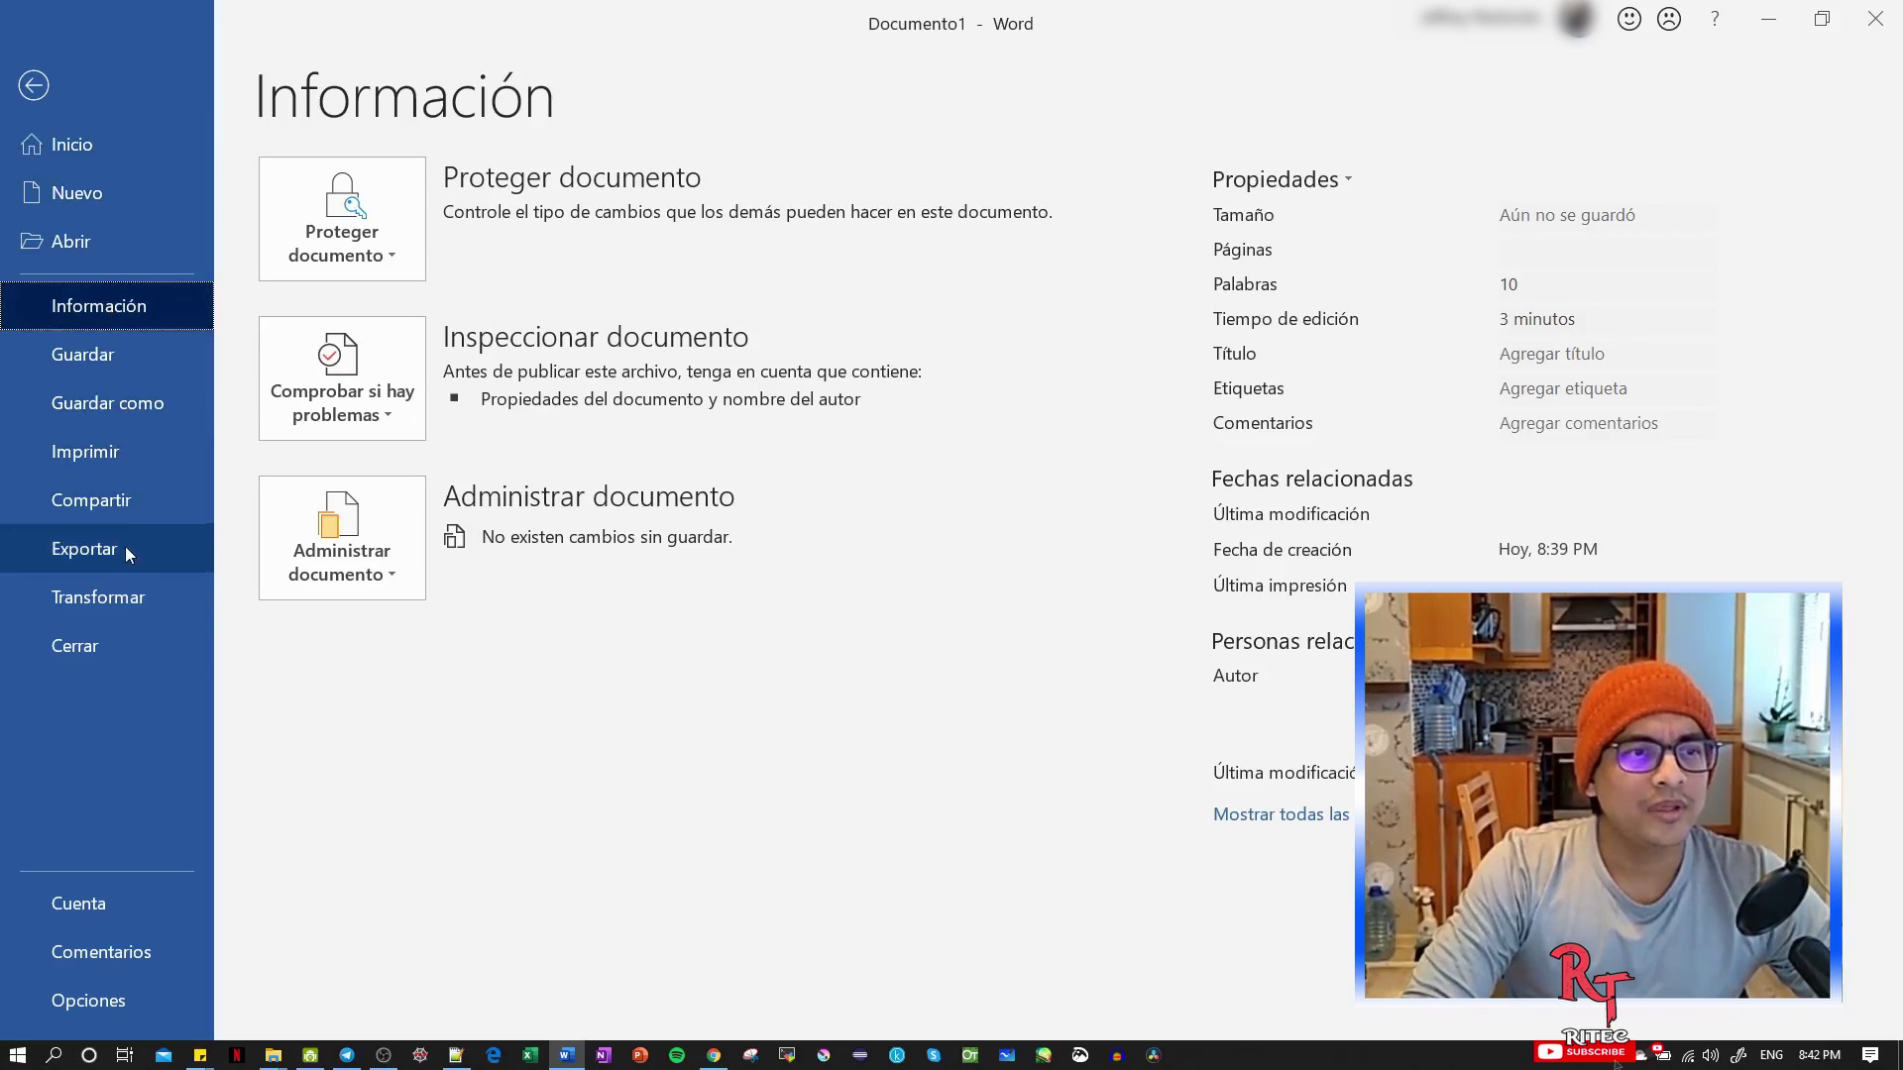
click(117, 356)
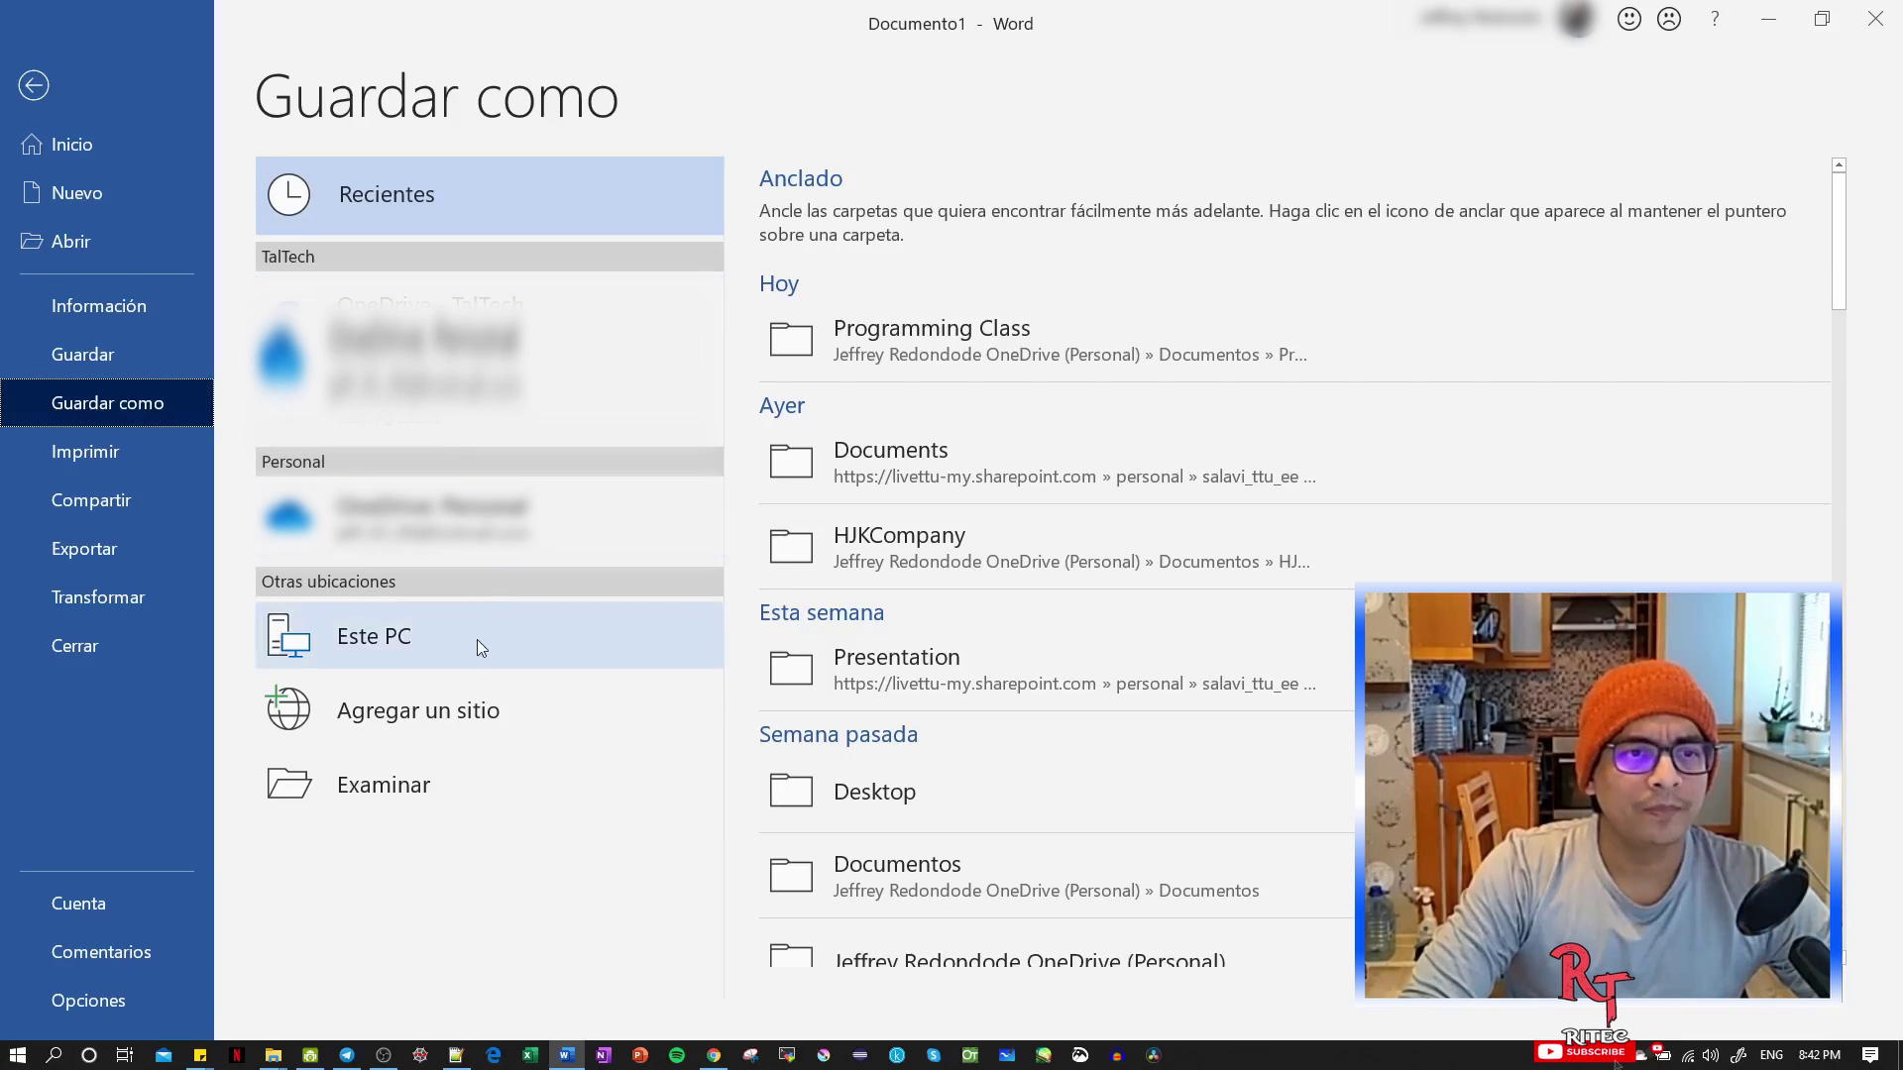
Step: Choose Este PC as the save location and look over its folders
click(426, 656)
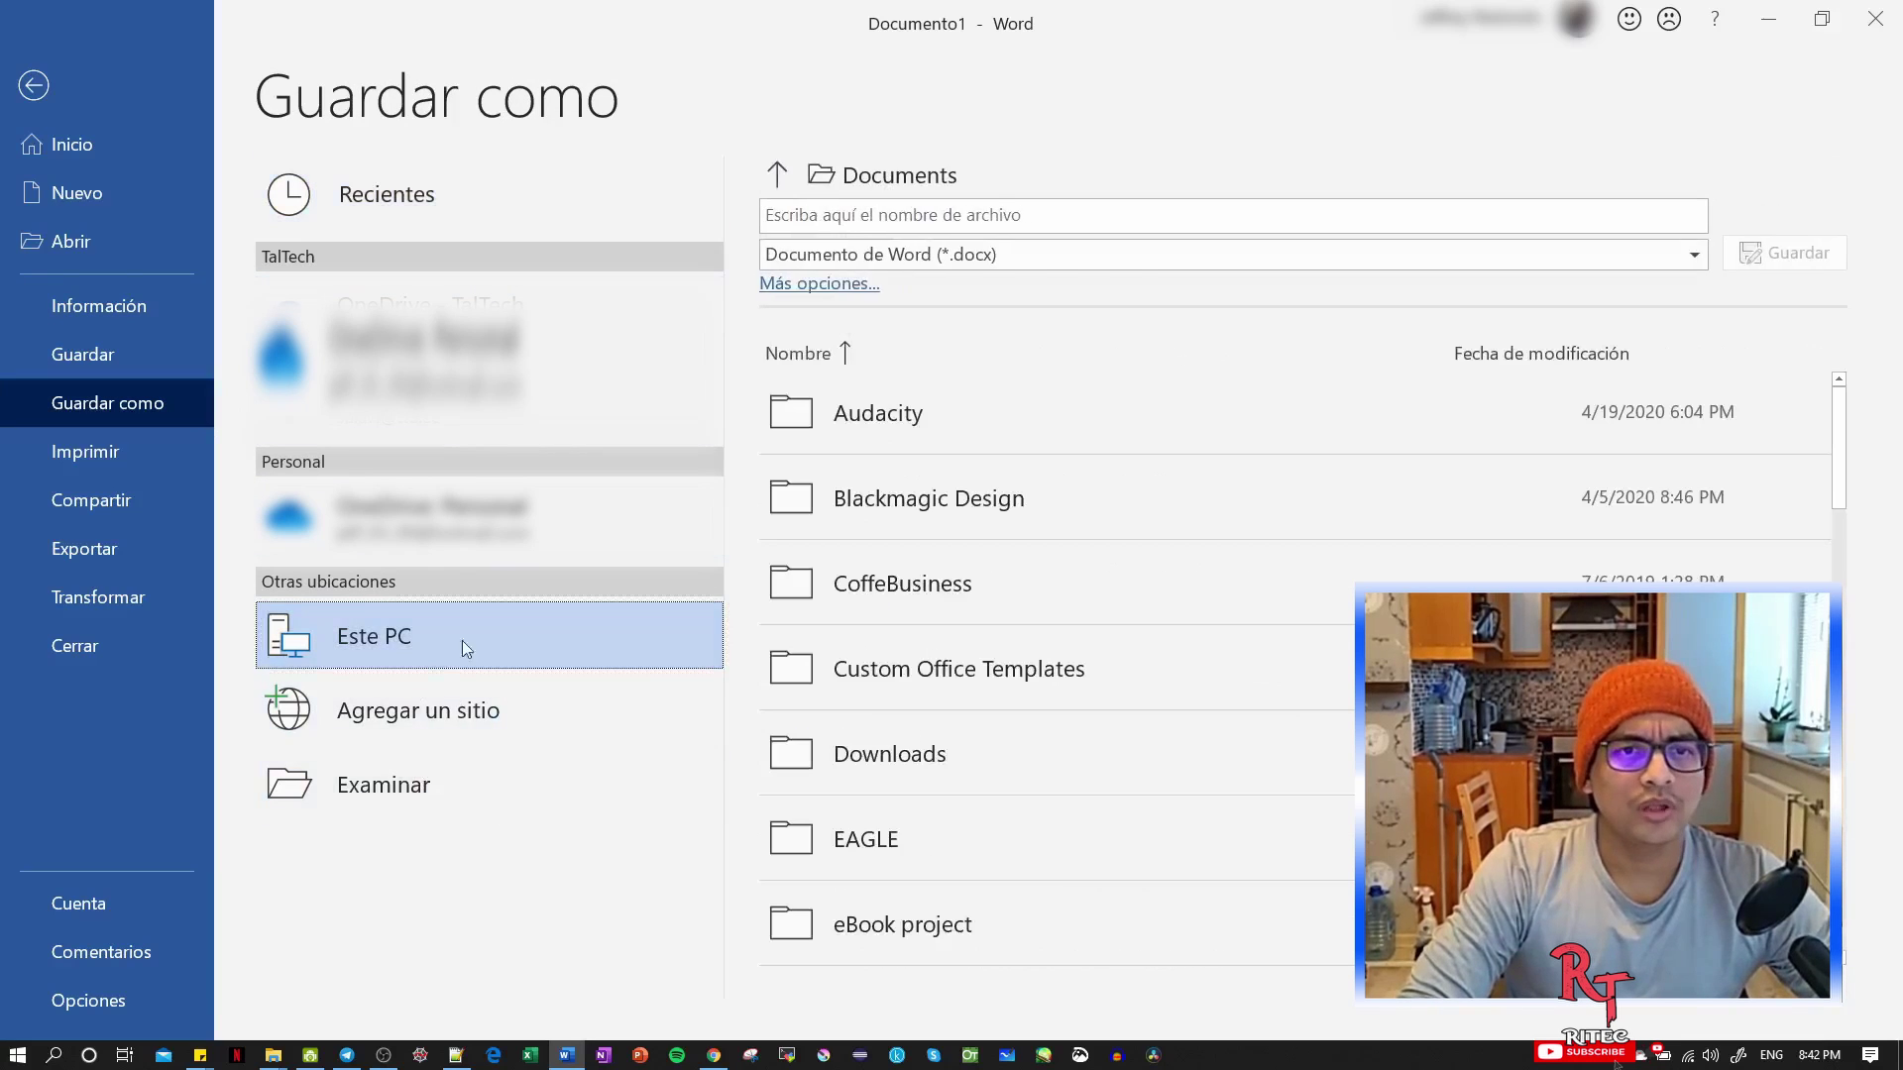
scroll(1014, 430, down, 1)
scroll(1002, 470, down, 2)
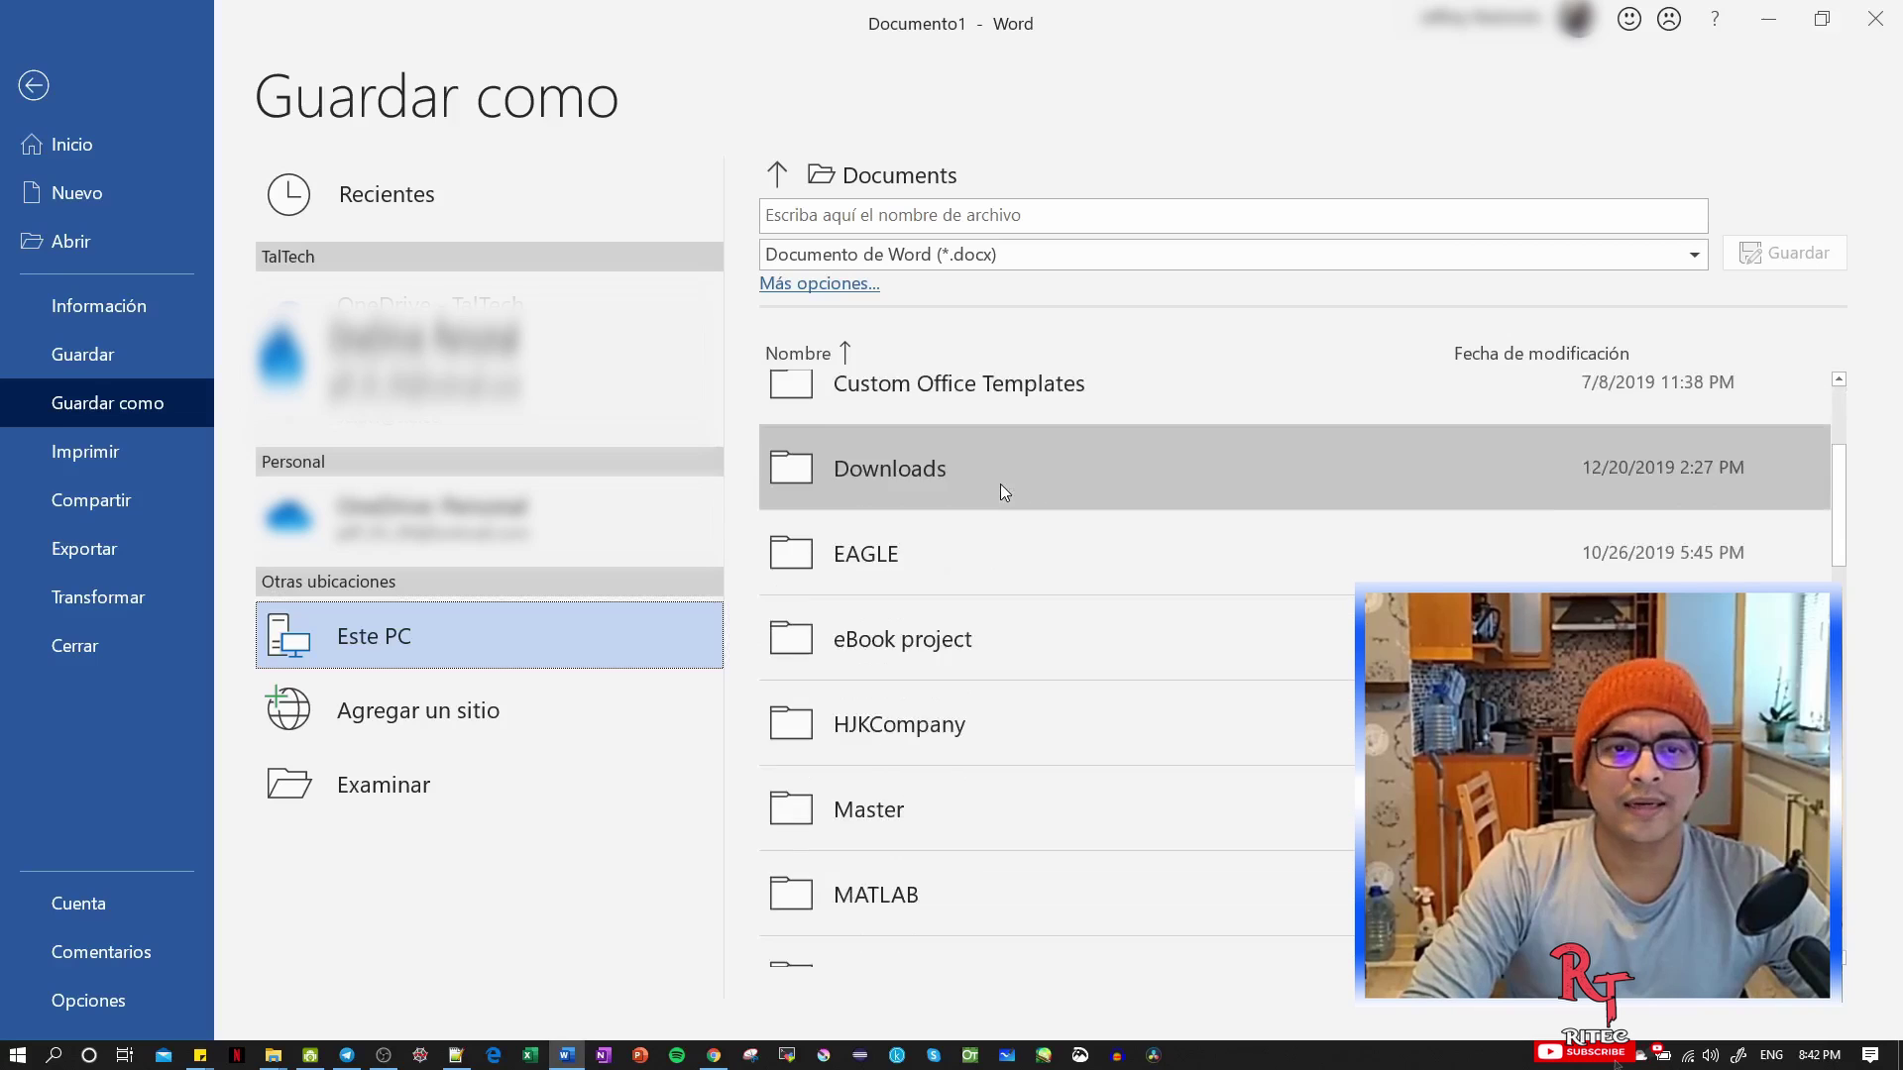
scroll(1001, 484, down, 3)
scroll(998, 511, down, 2)
scroll(994, 534, up, 3)
scroll(995, 535, up, 4)
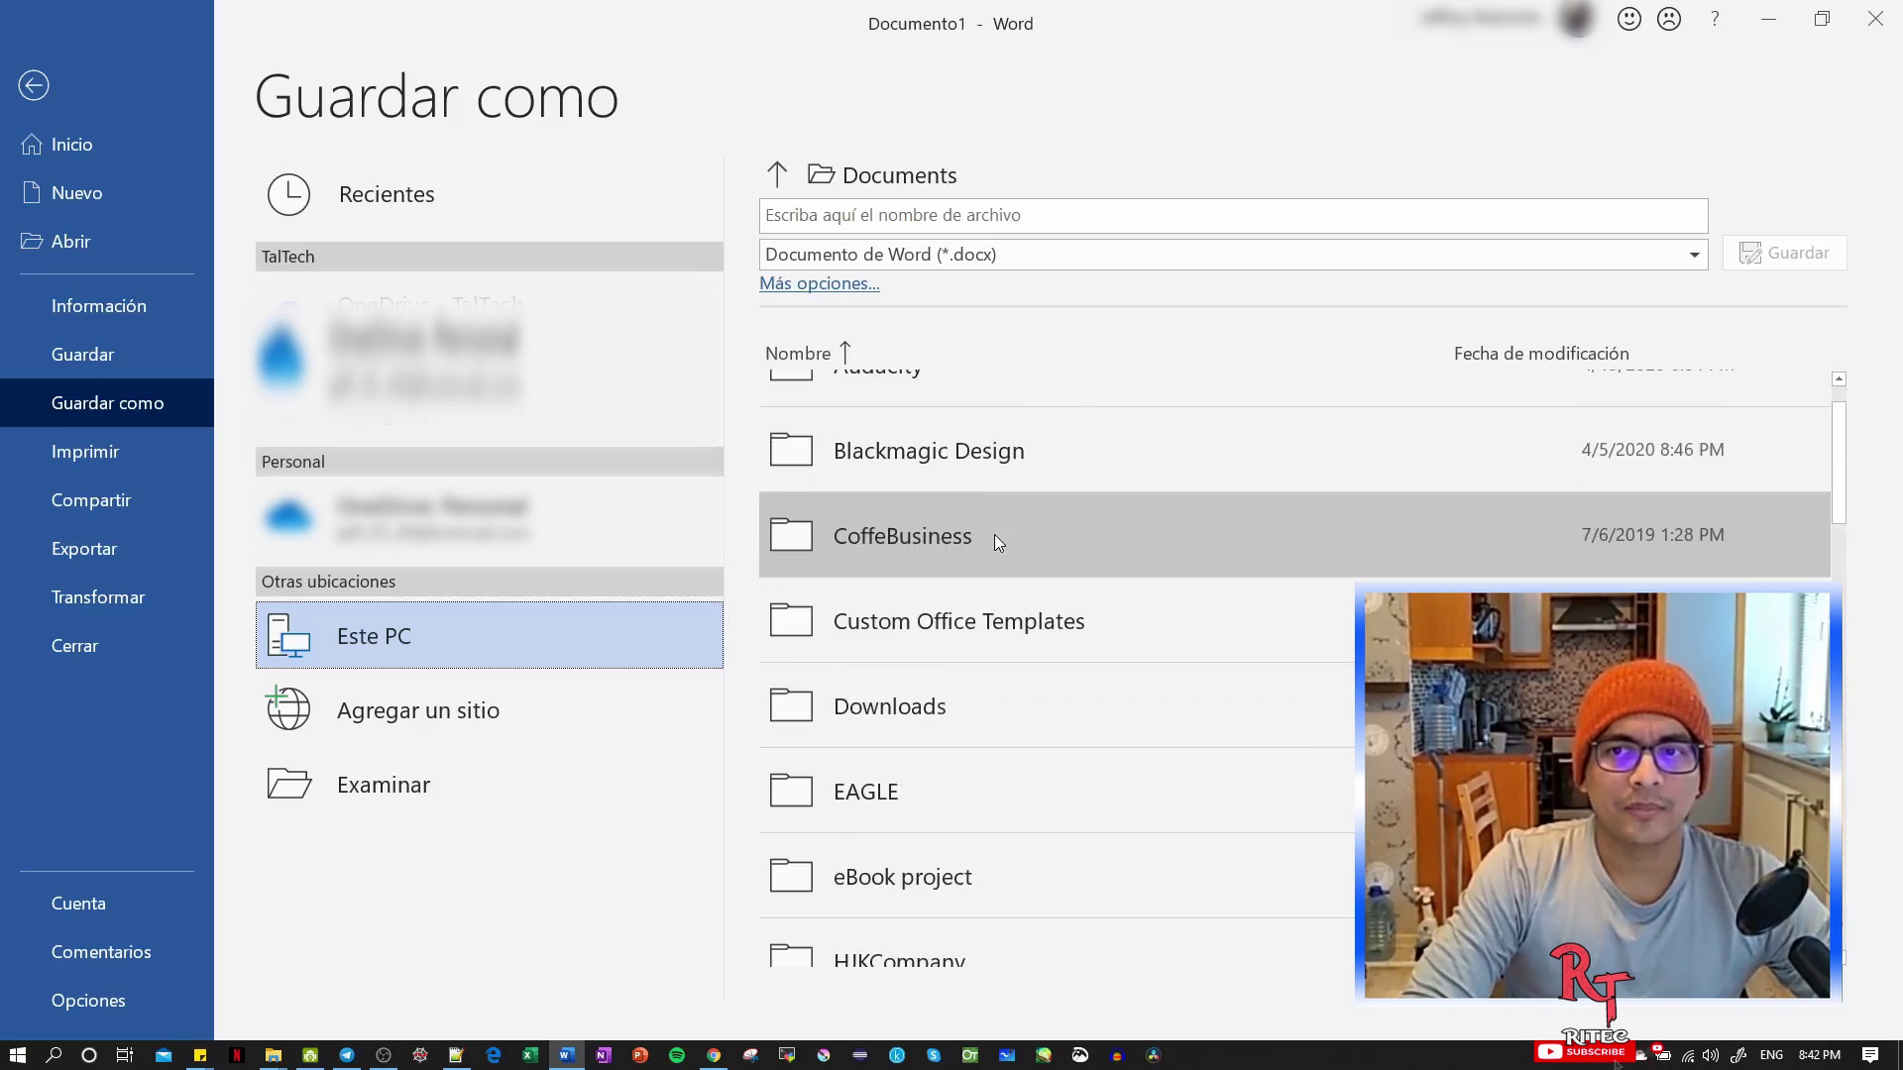
scroll(995, 534, up, 1)
Step: Name the file EjemploGuardar and keep the Documento de Word (*.docx) format
click(912, 216)
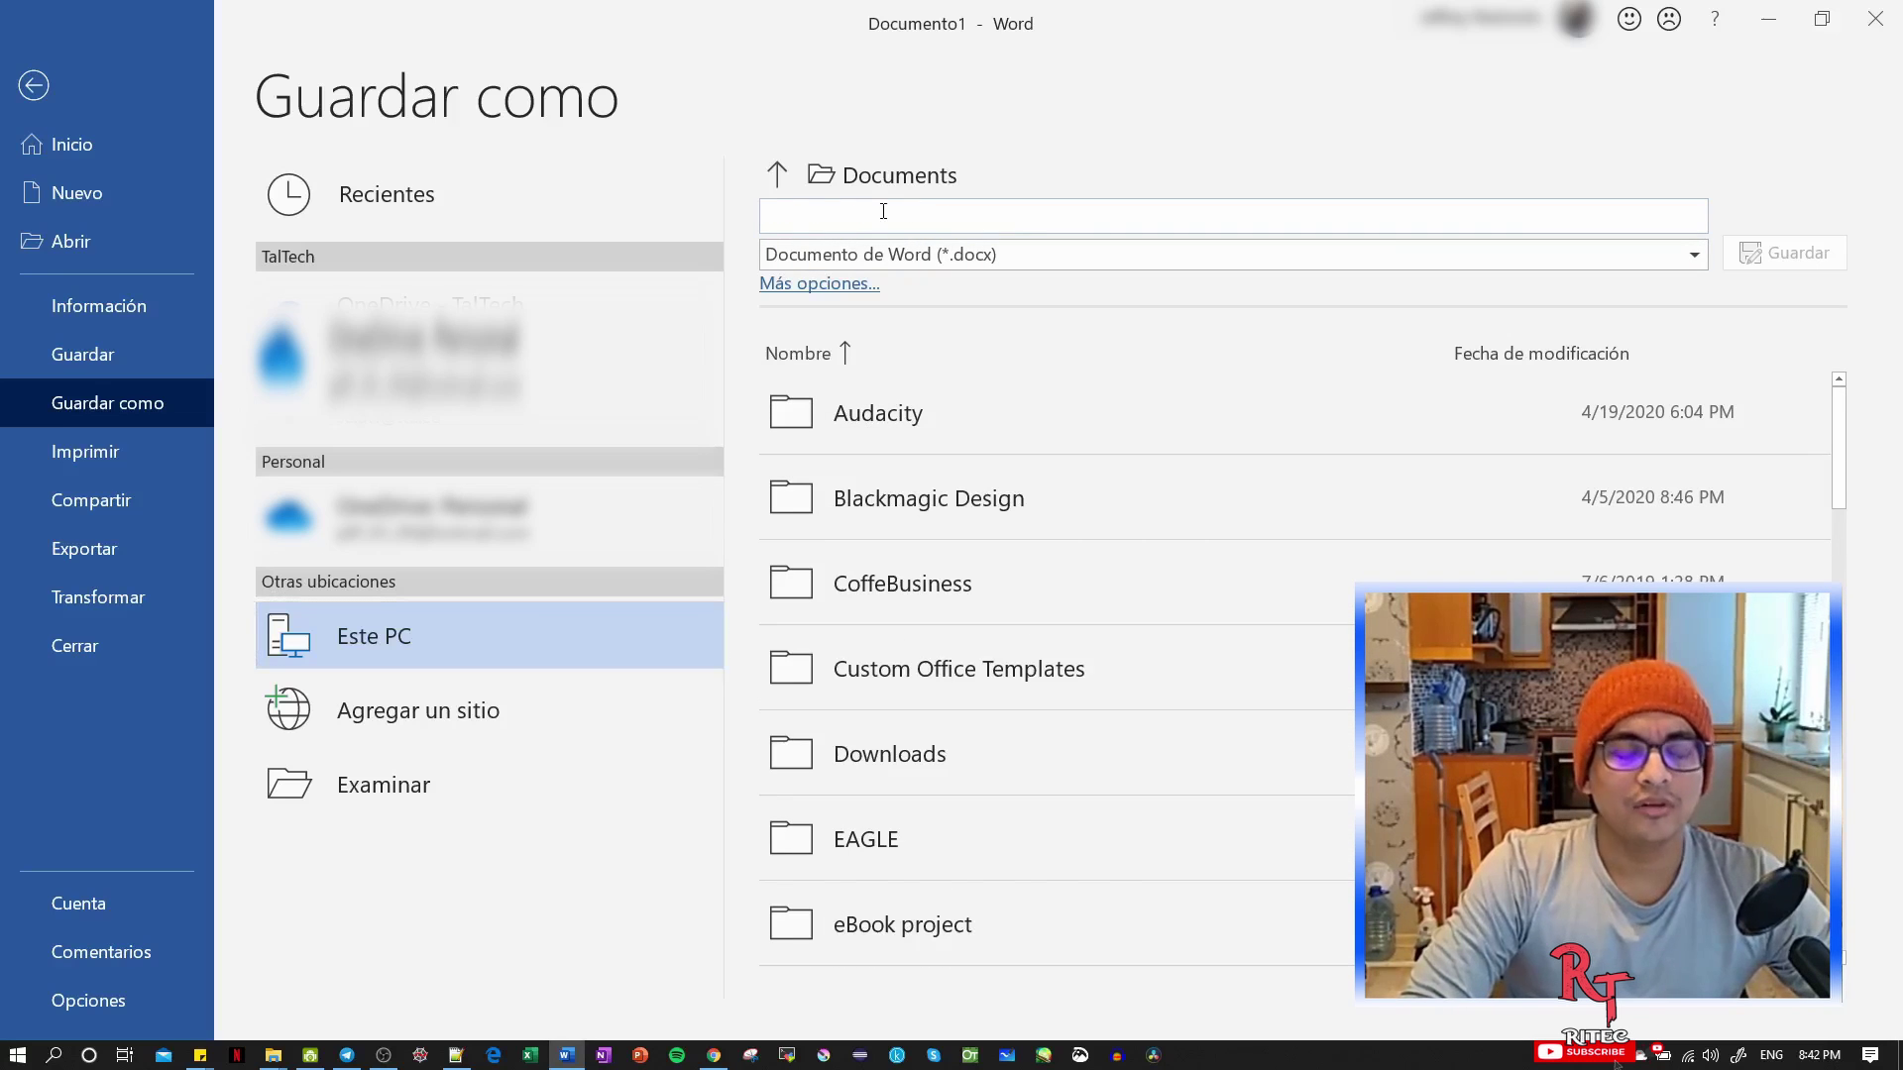
text(E)
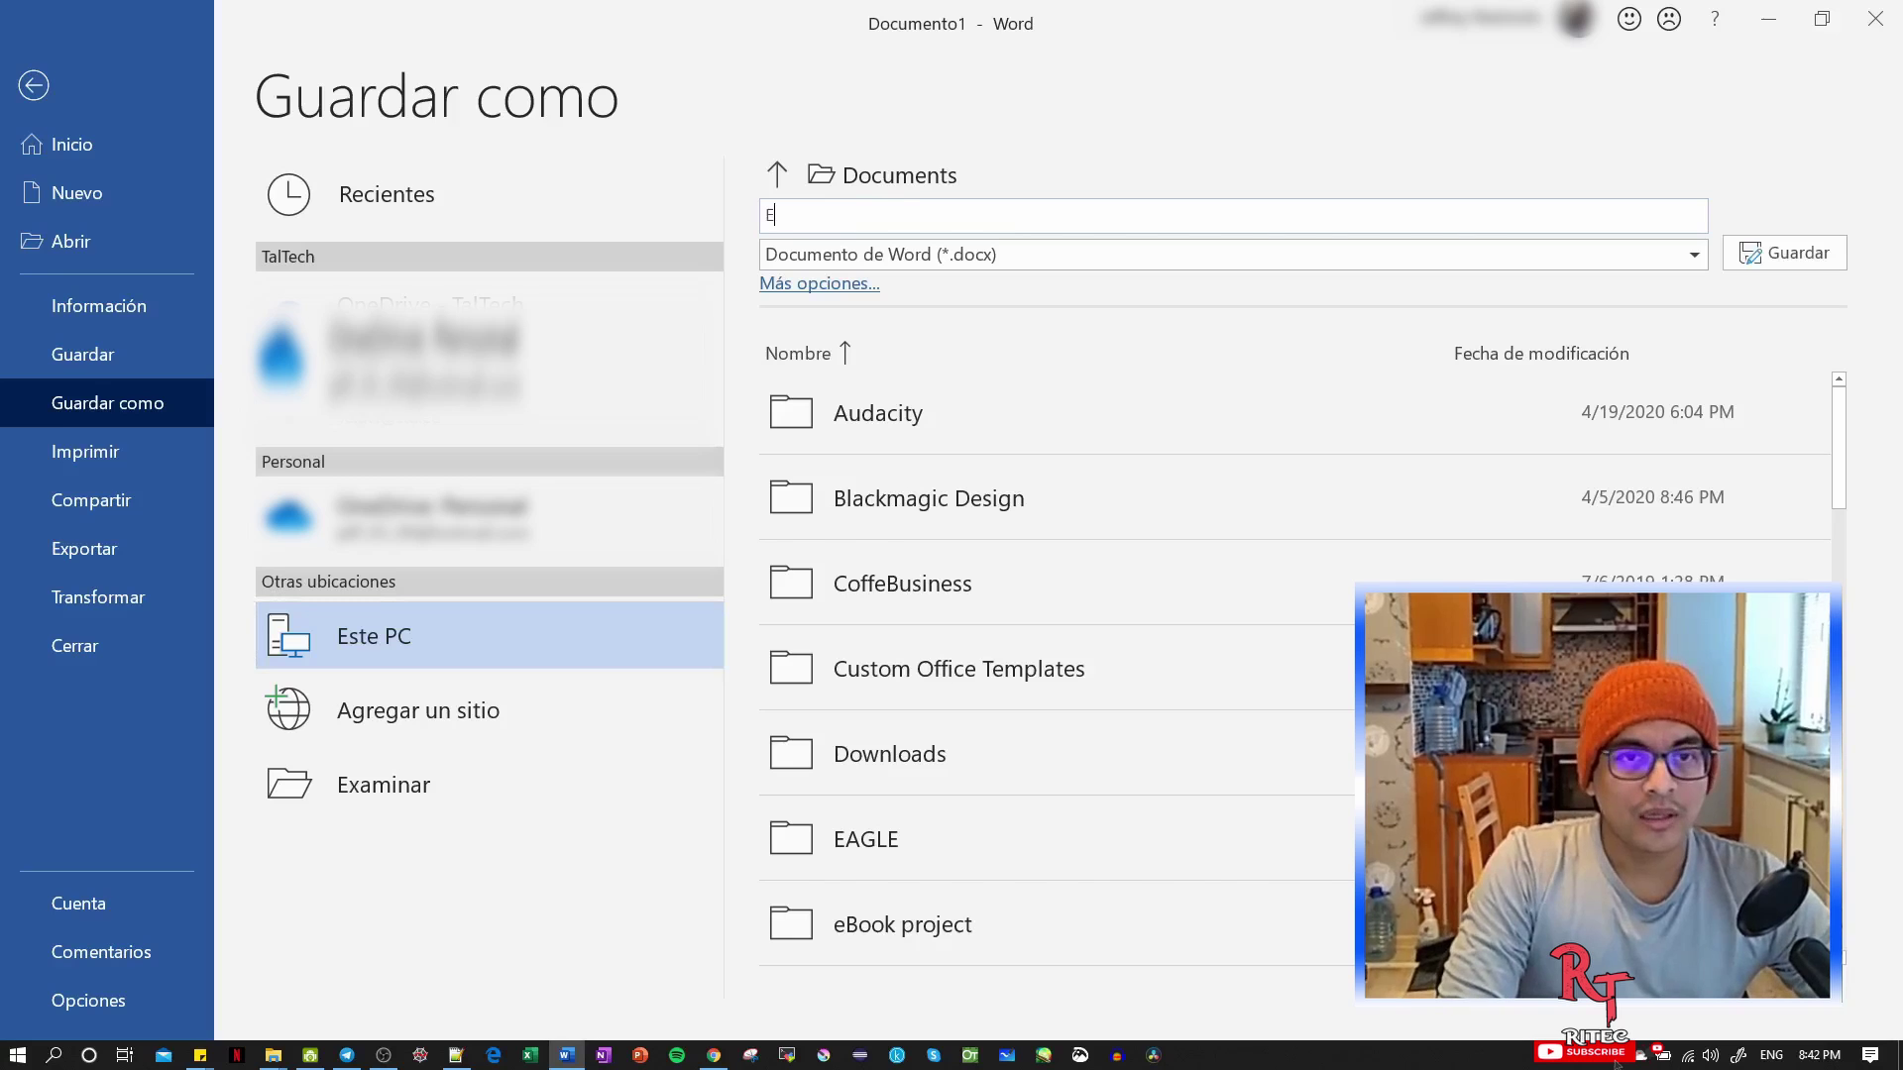
text(jemplo)
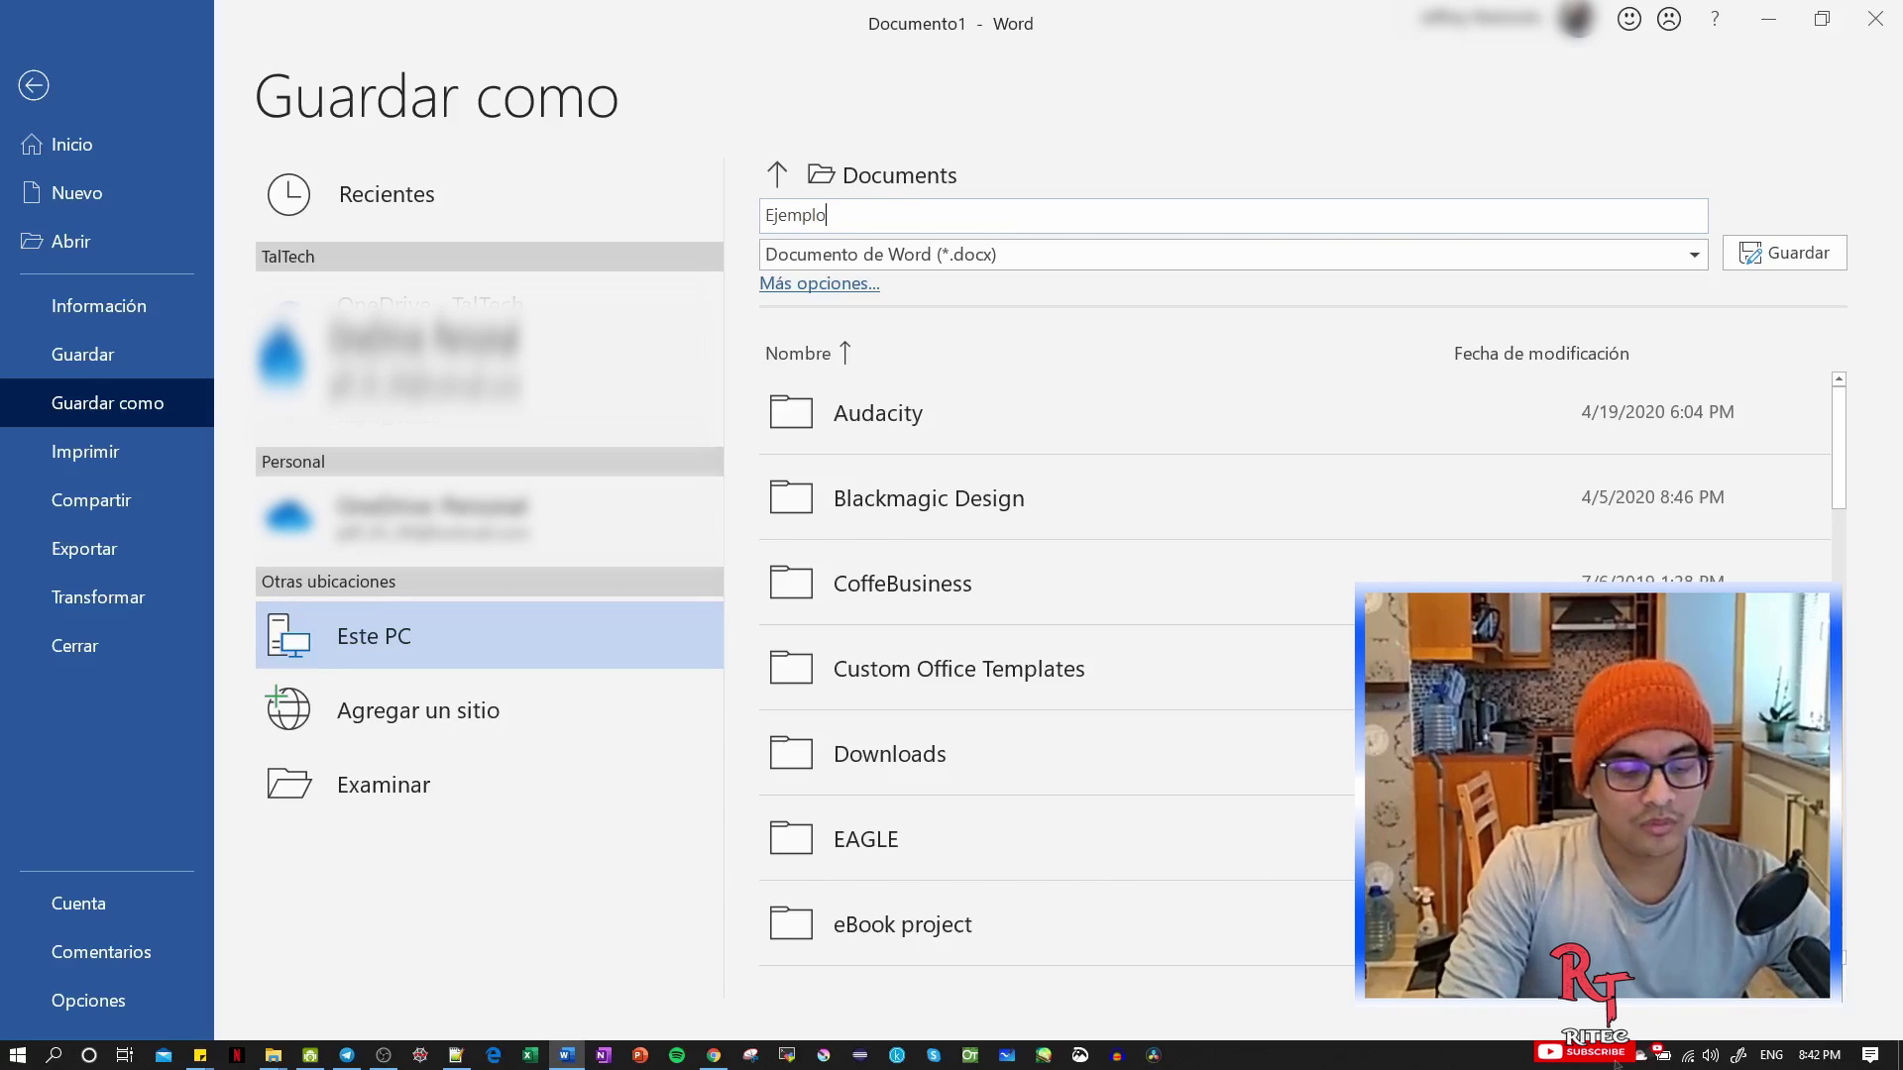
text(Guardar)
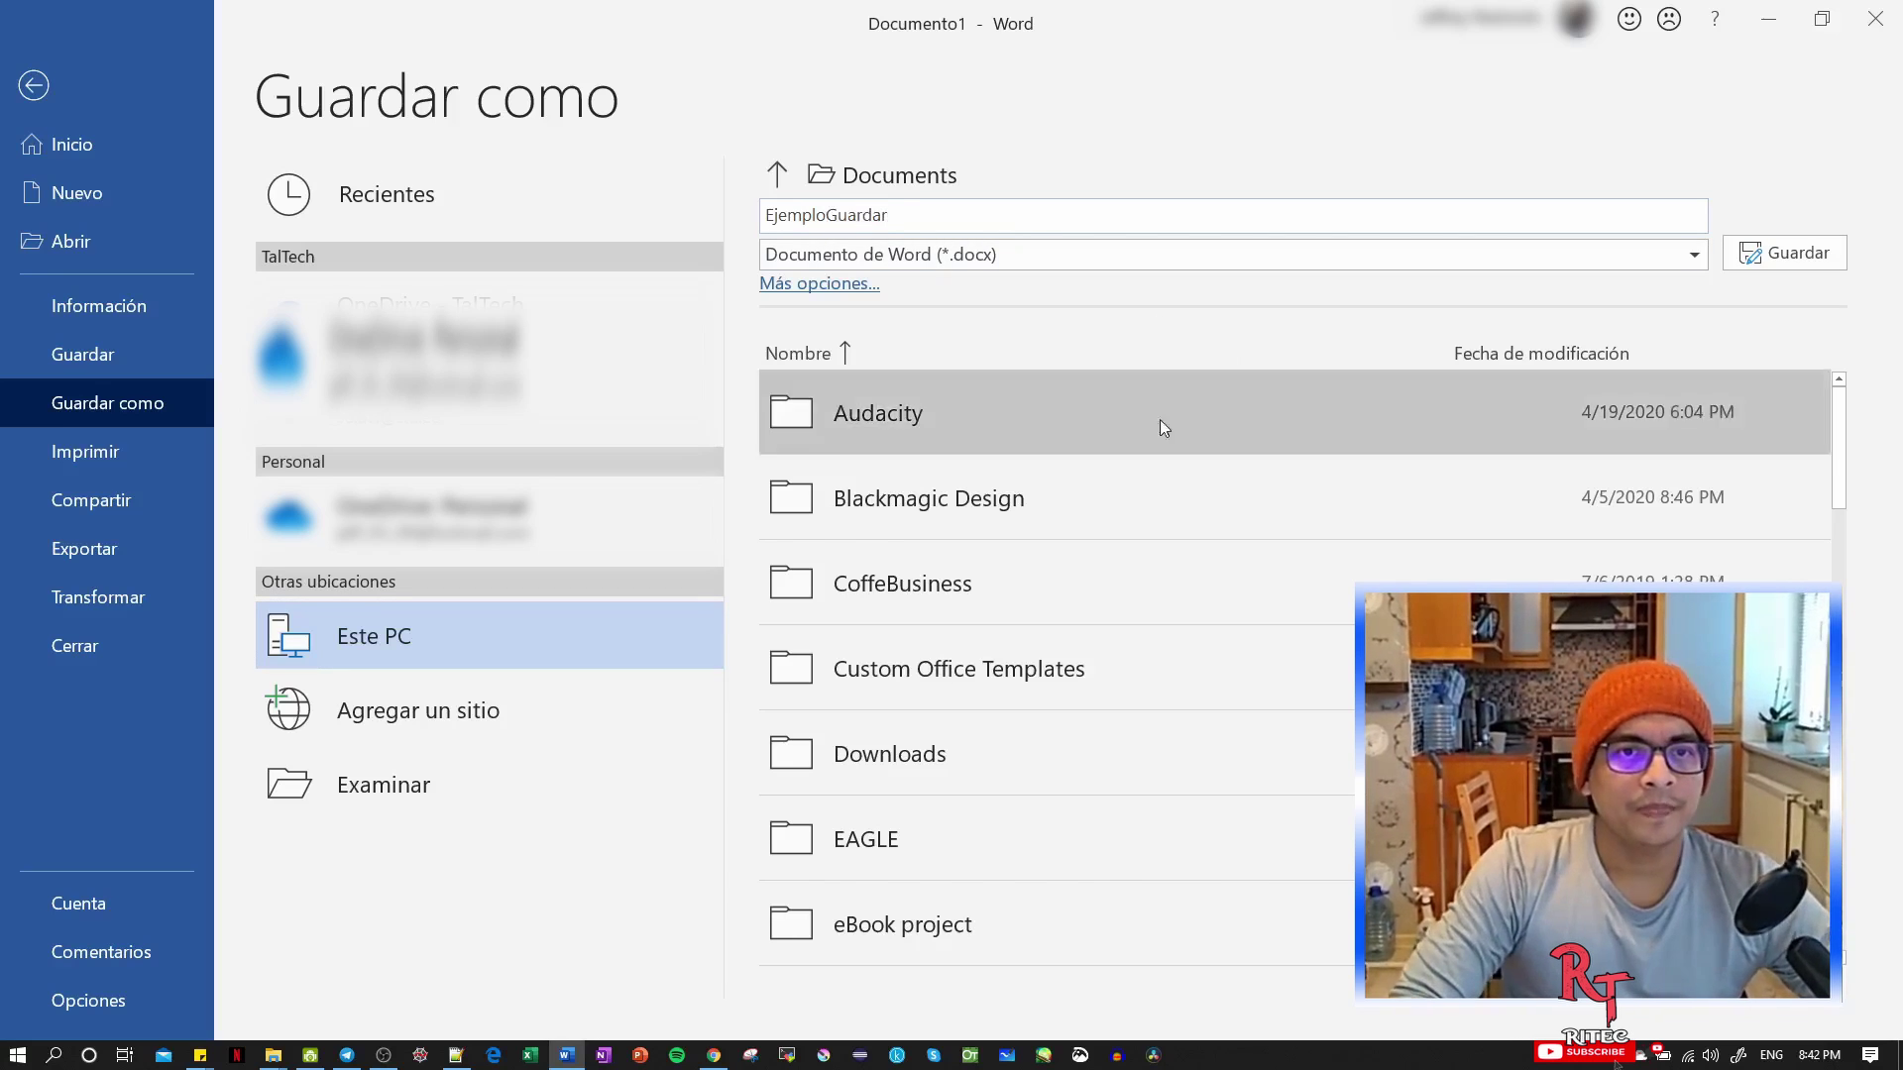
click(974, 256)
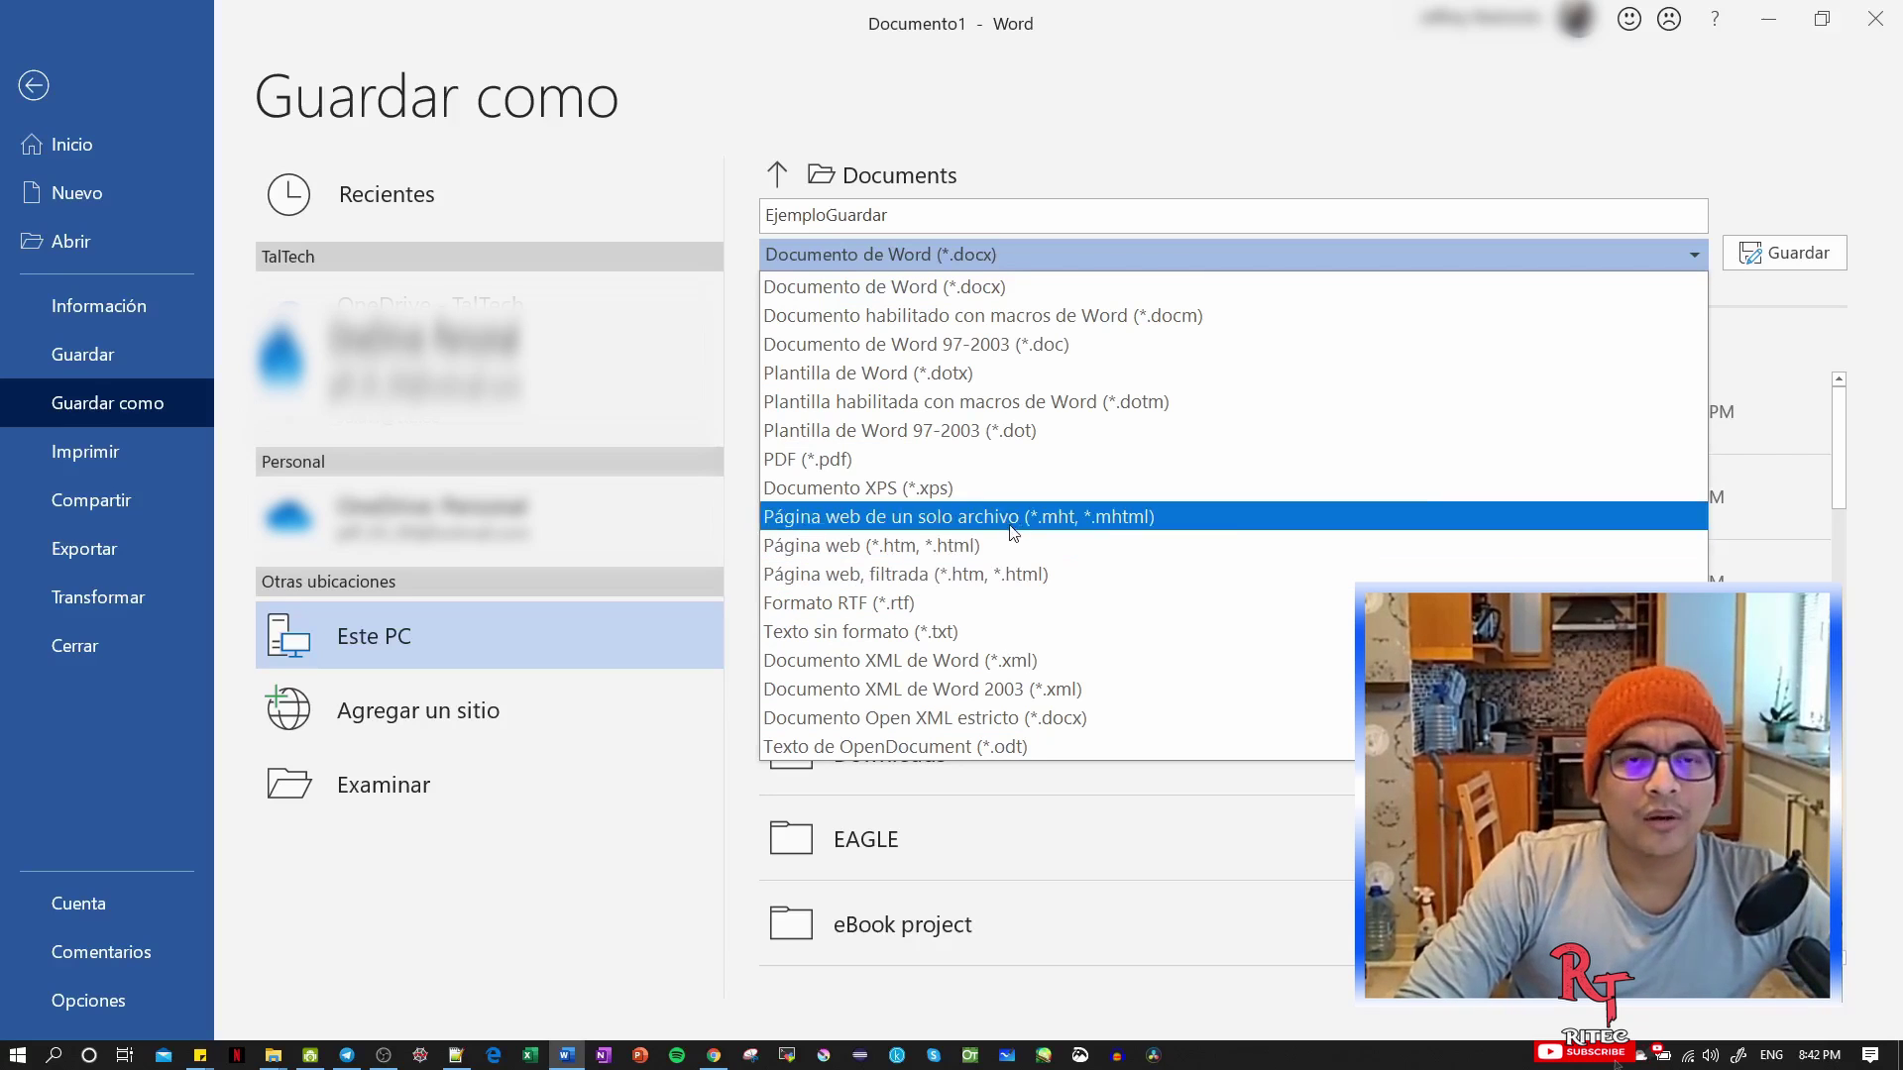
click(970, 251)
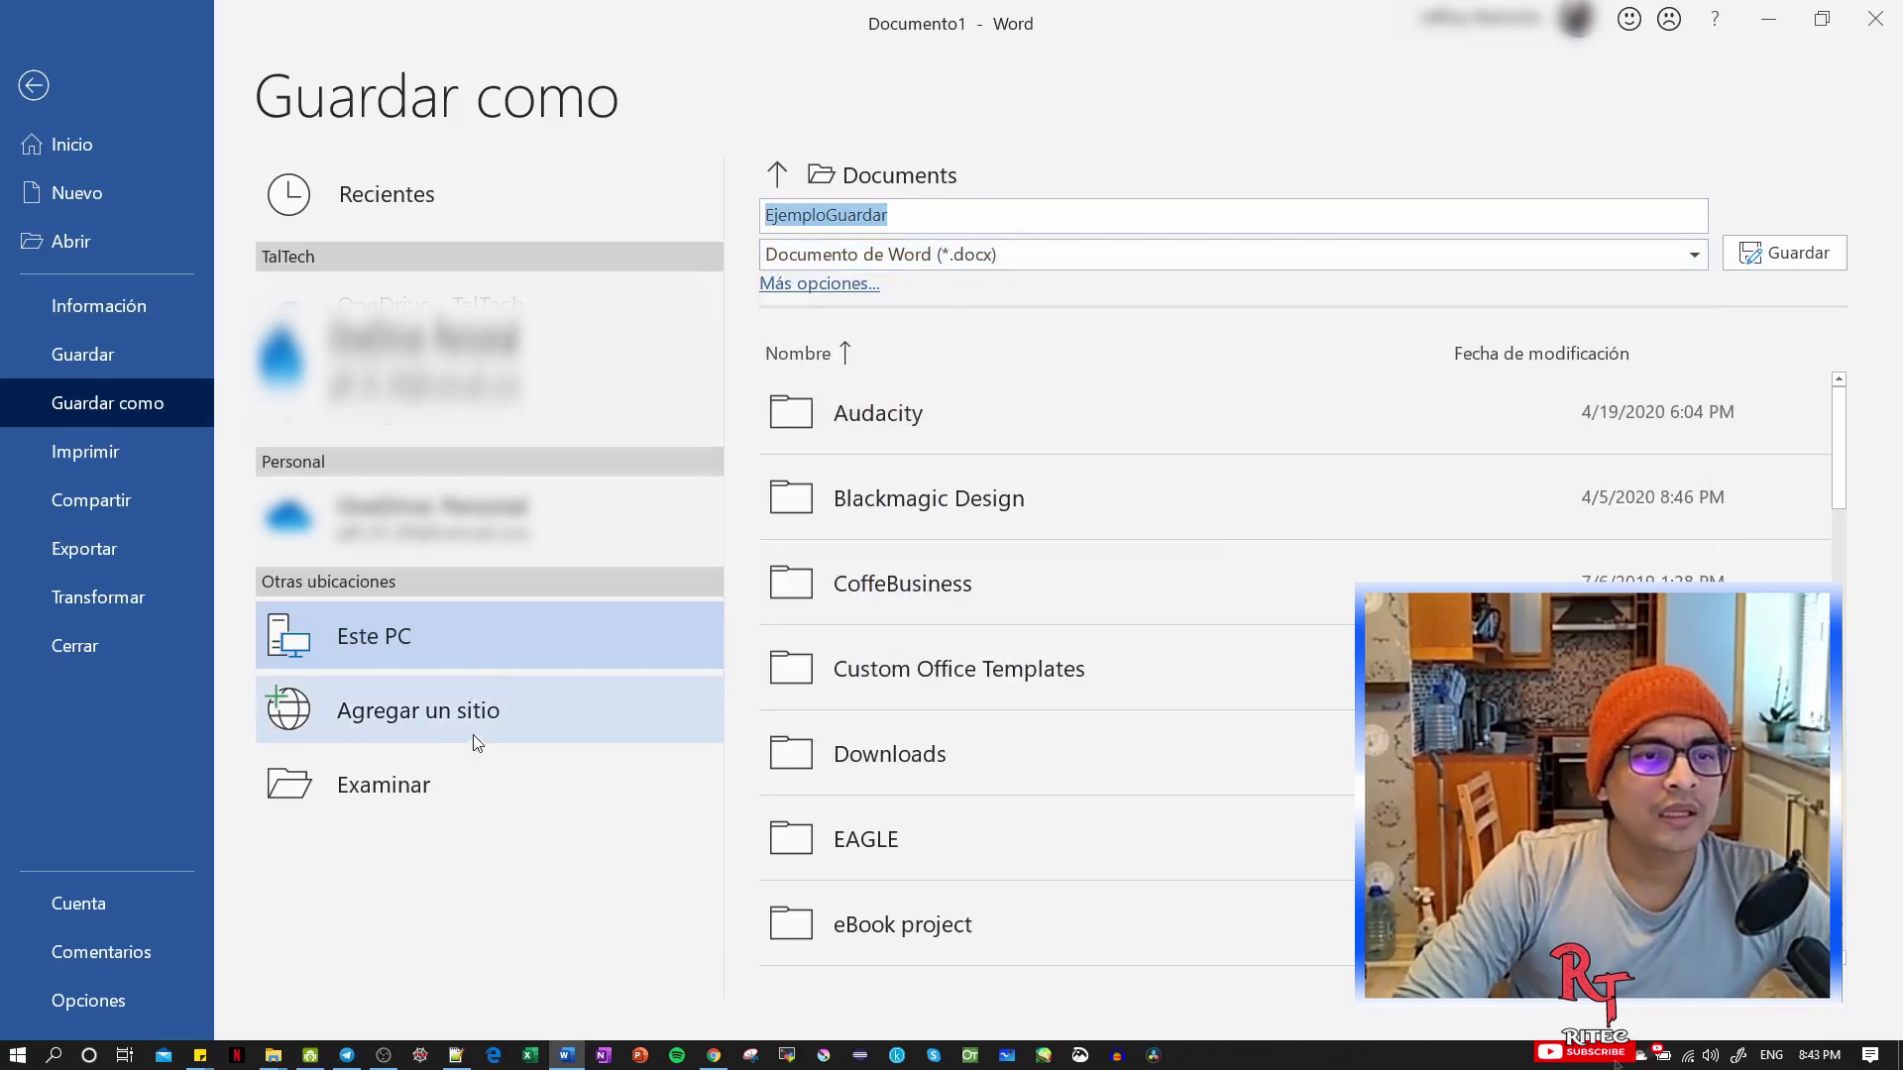
Step: Save EjemploGuardar.docx to the Desktop using the enlarged Guardar como dialog
click(474, 789)
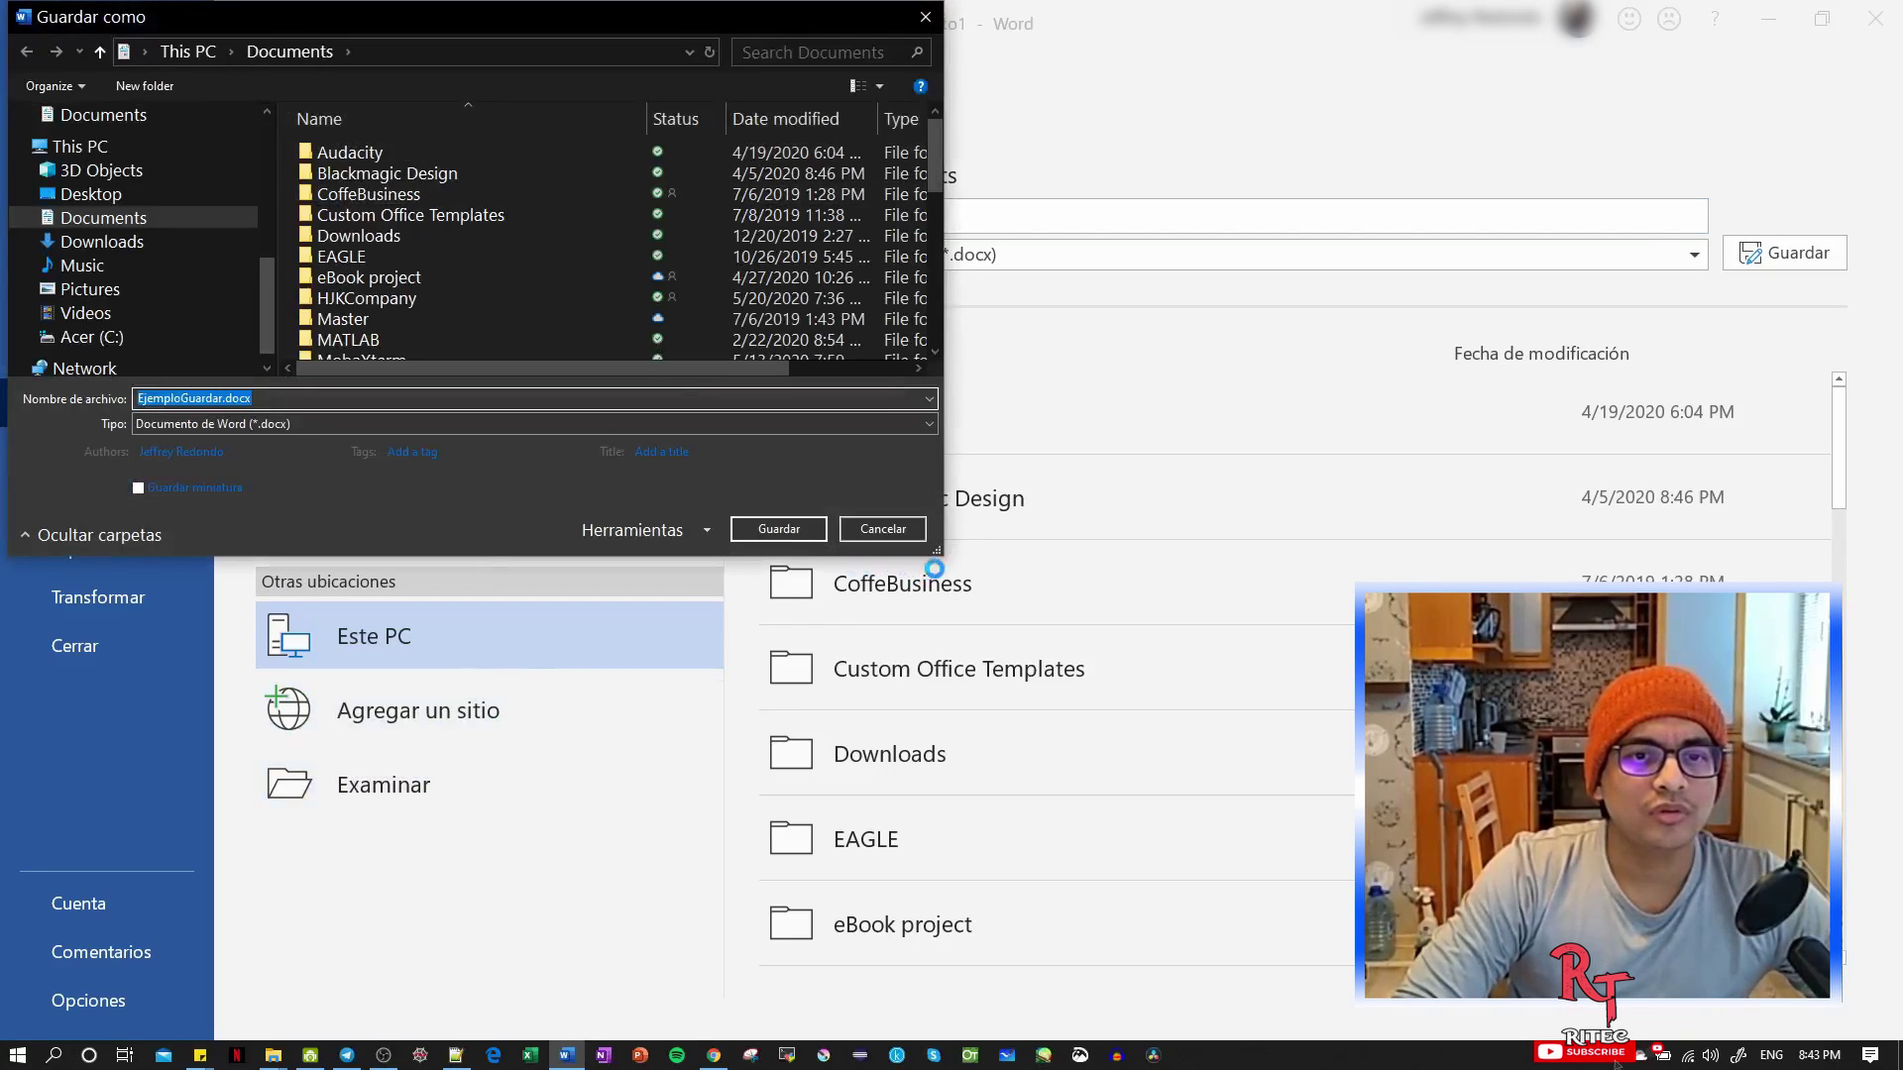
drag(939, 555, 1255, 794)
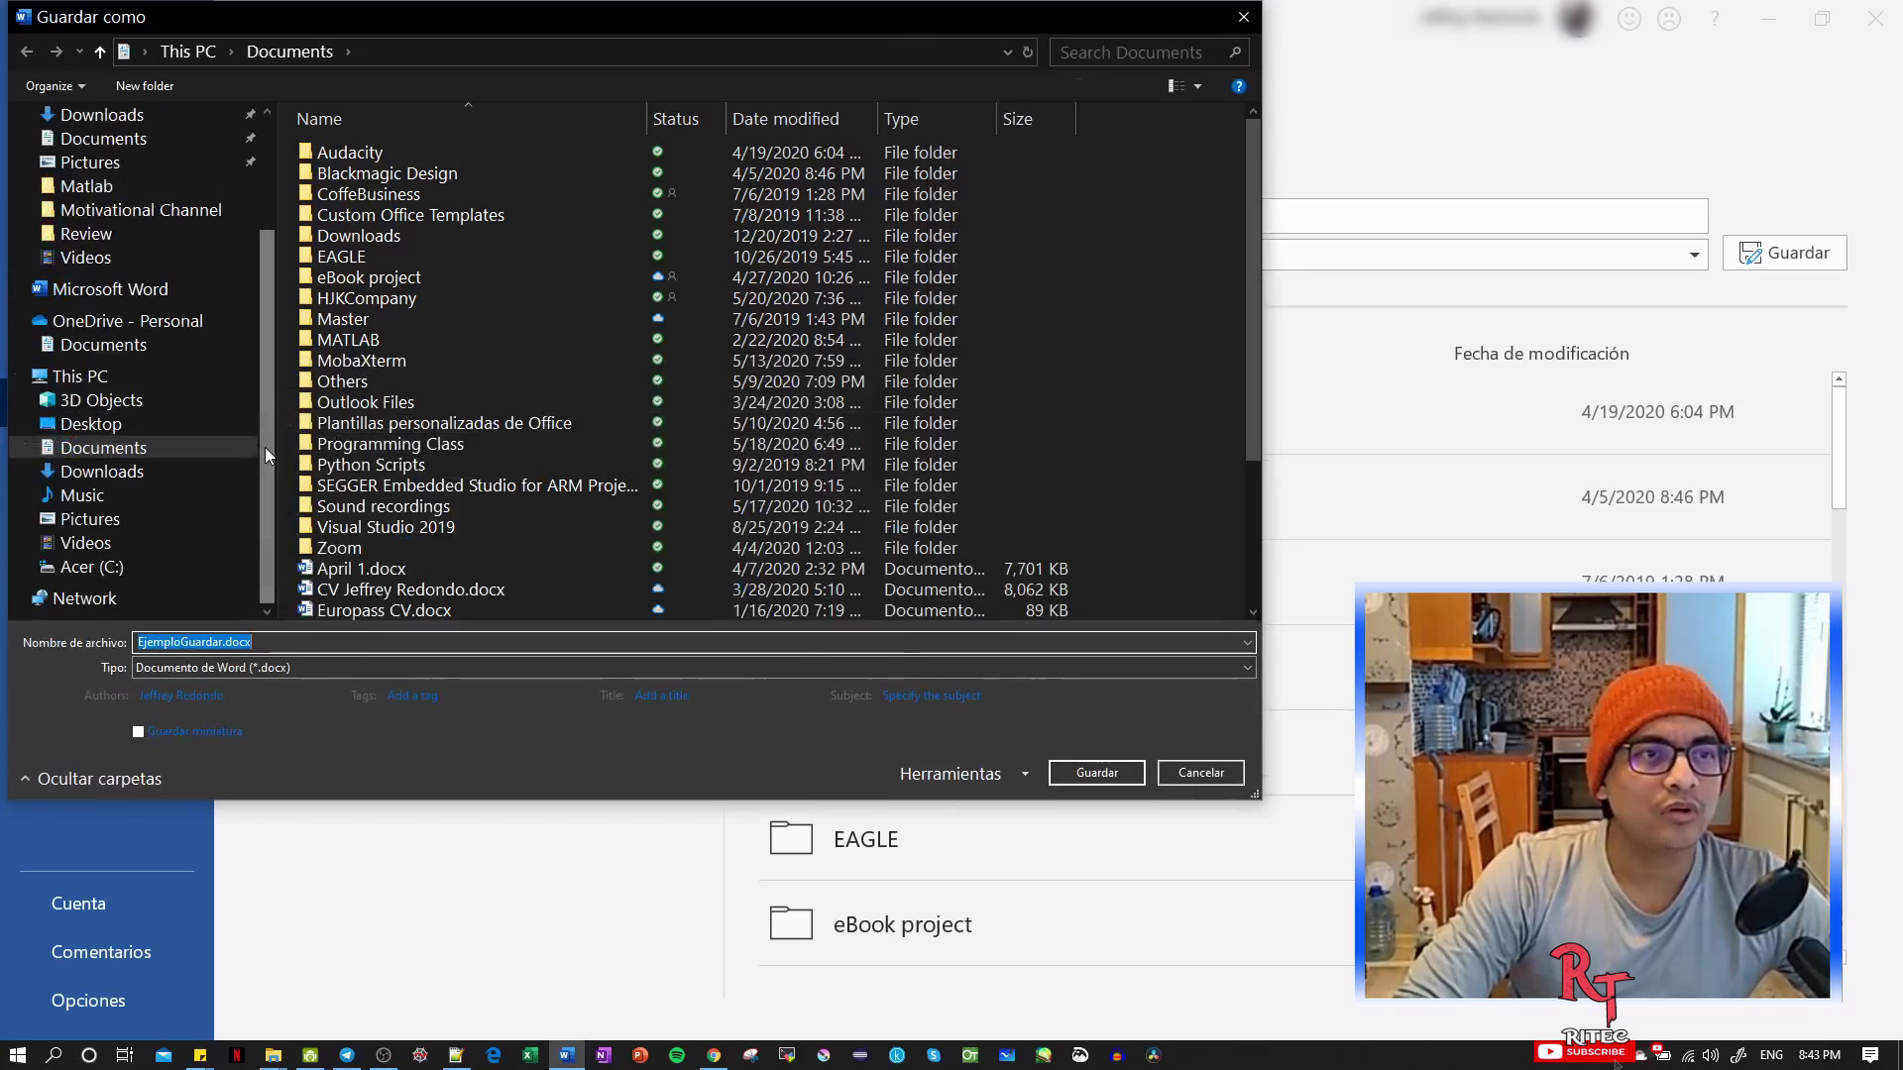
drag(263, 448, 293, 343)
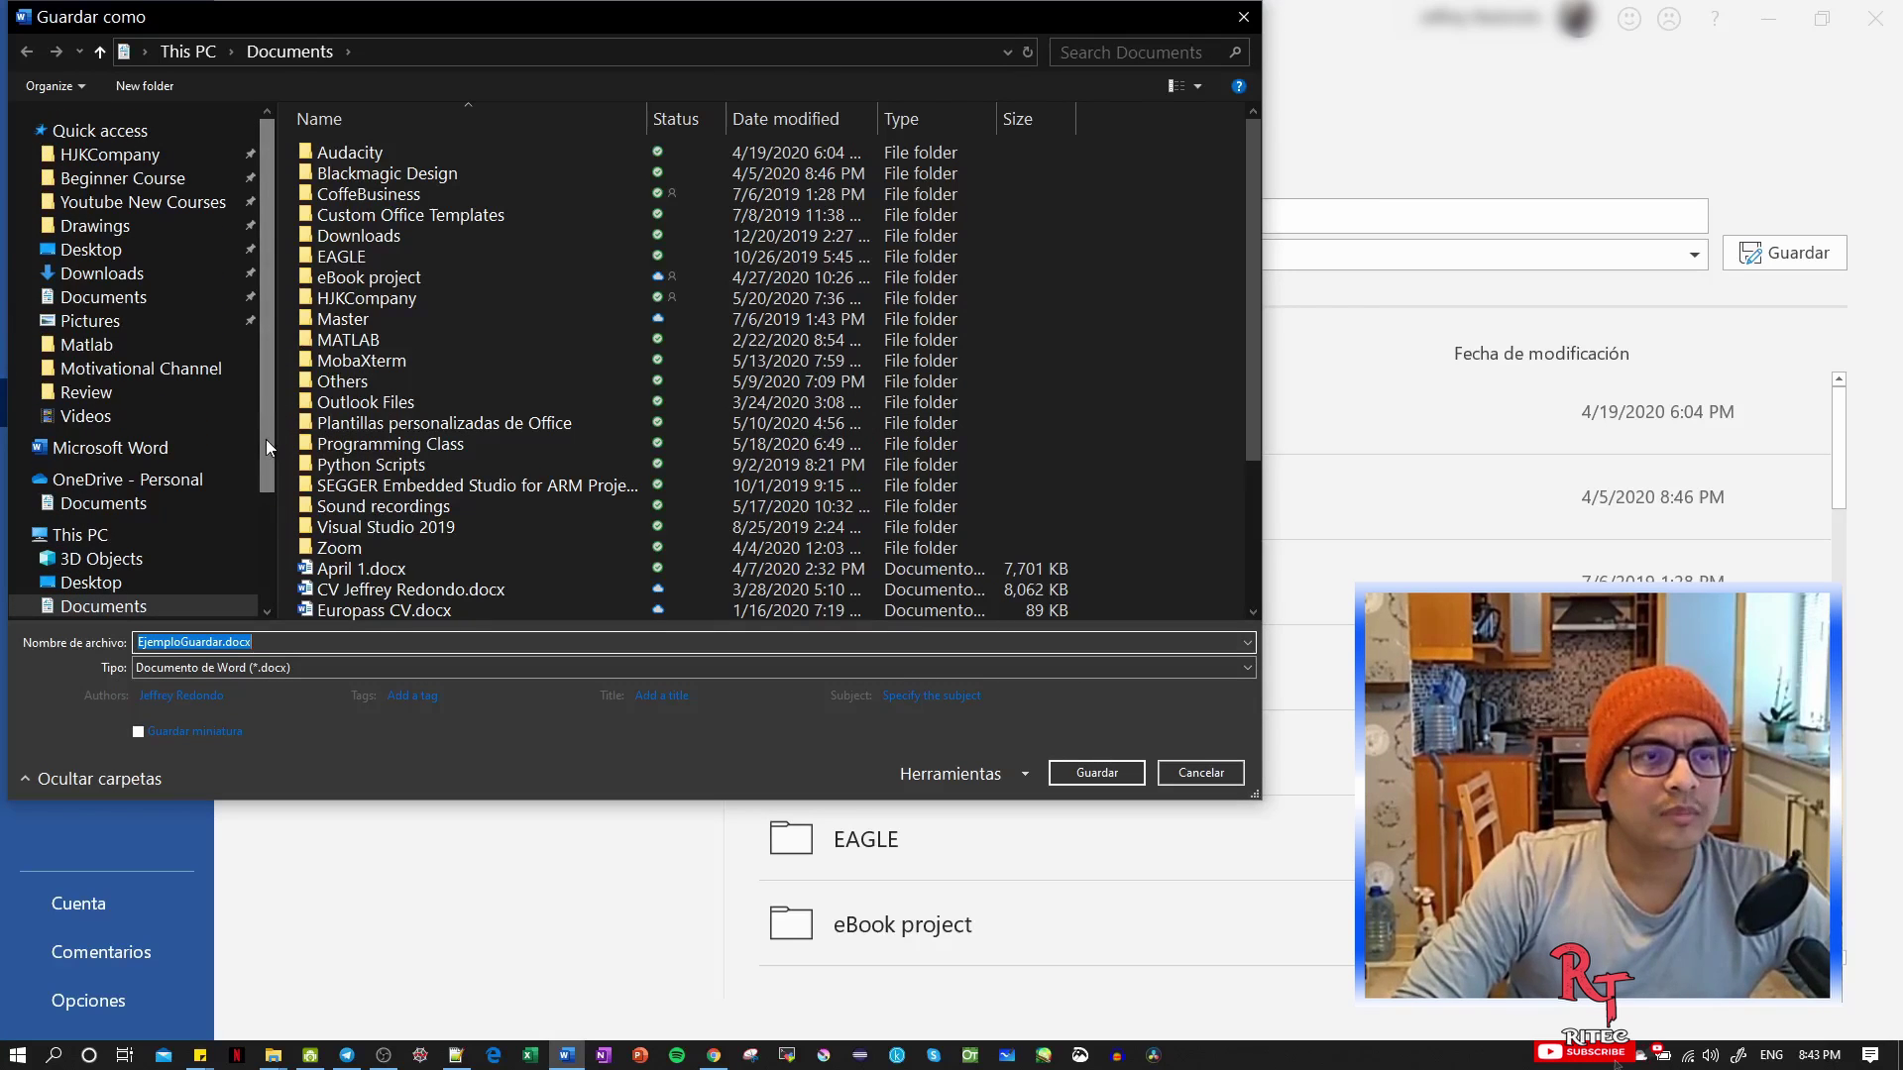
mouse_move(90, 320)
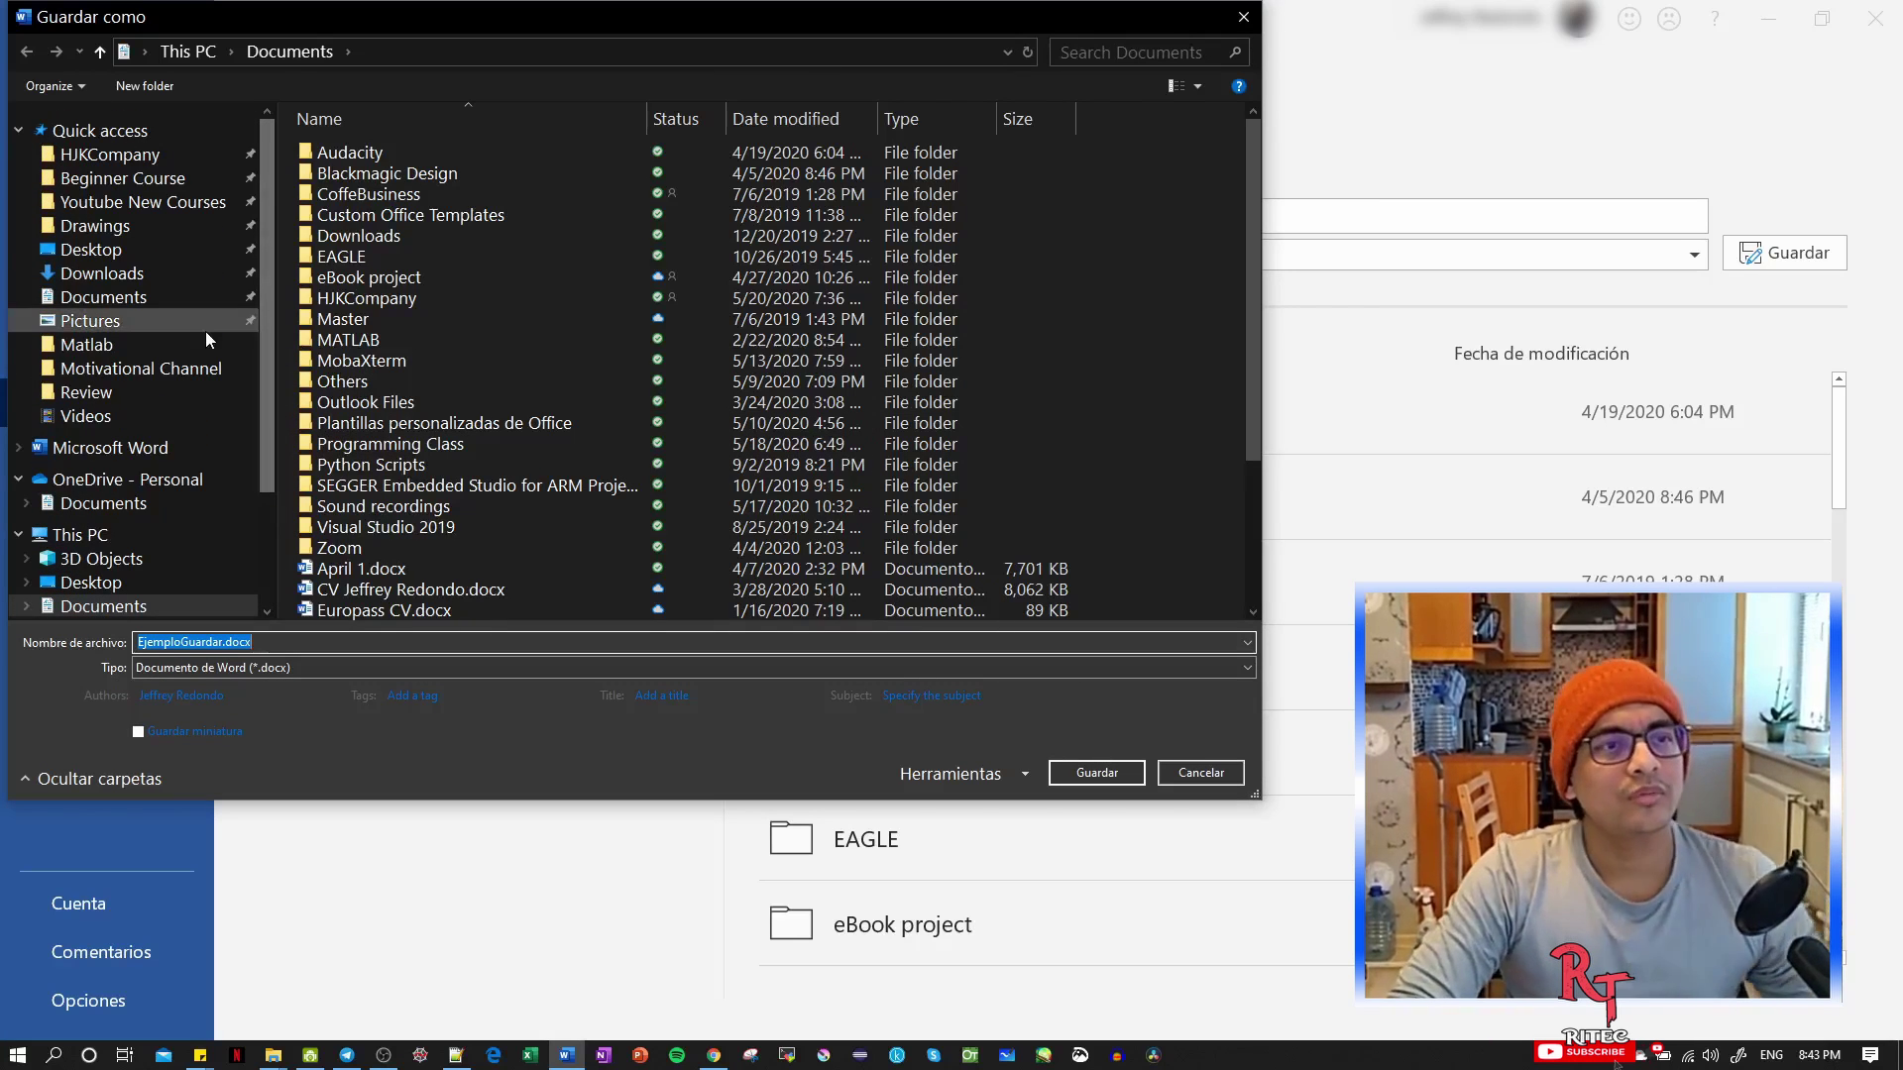
click(92, 250)
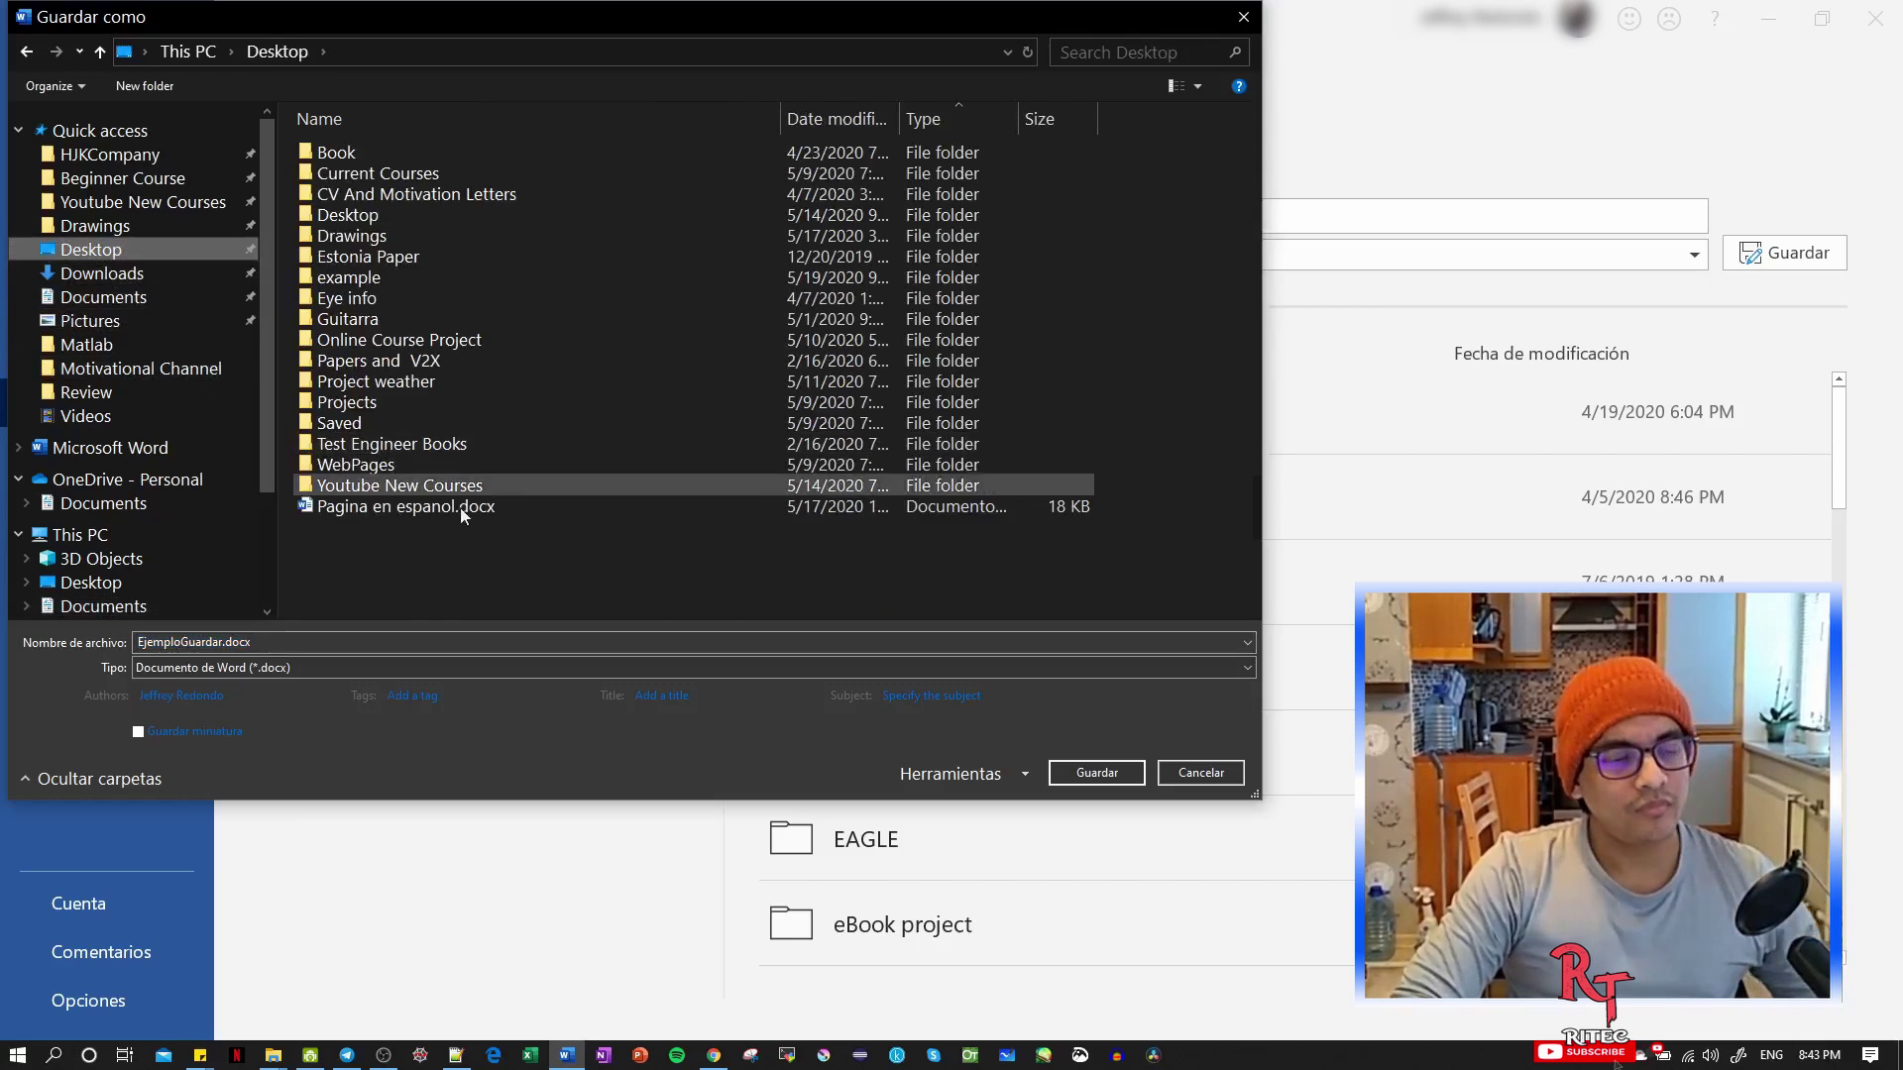
double_click(227, 643)
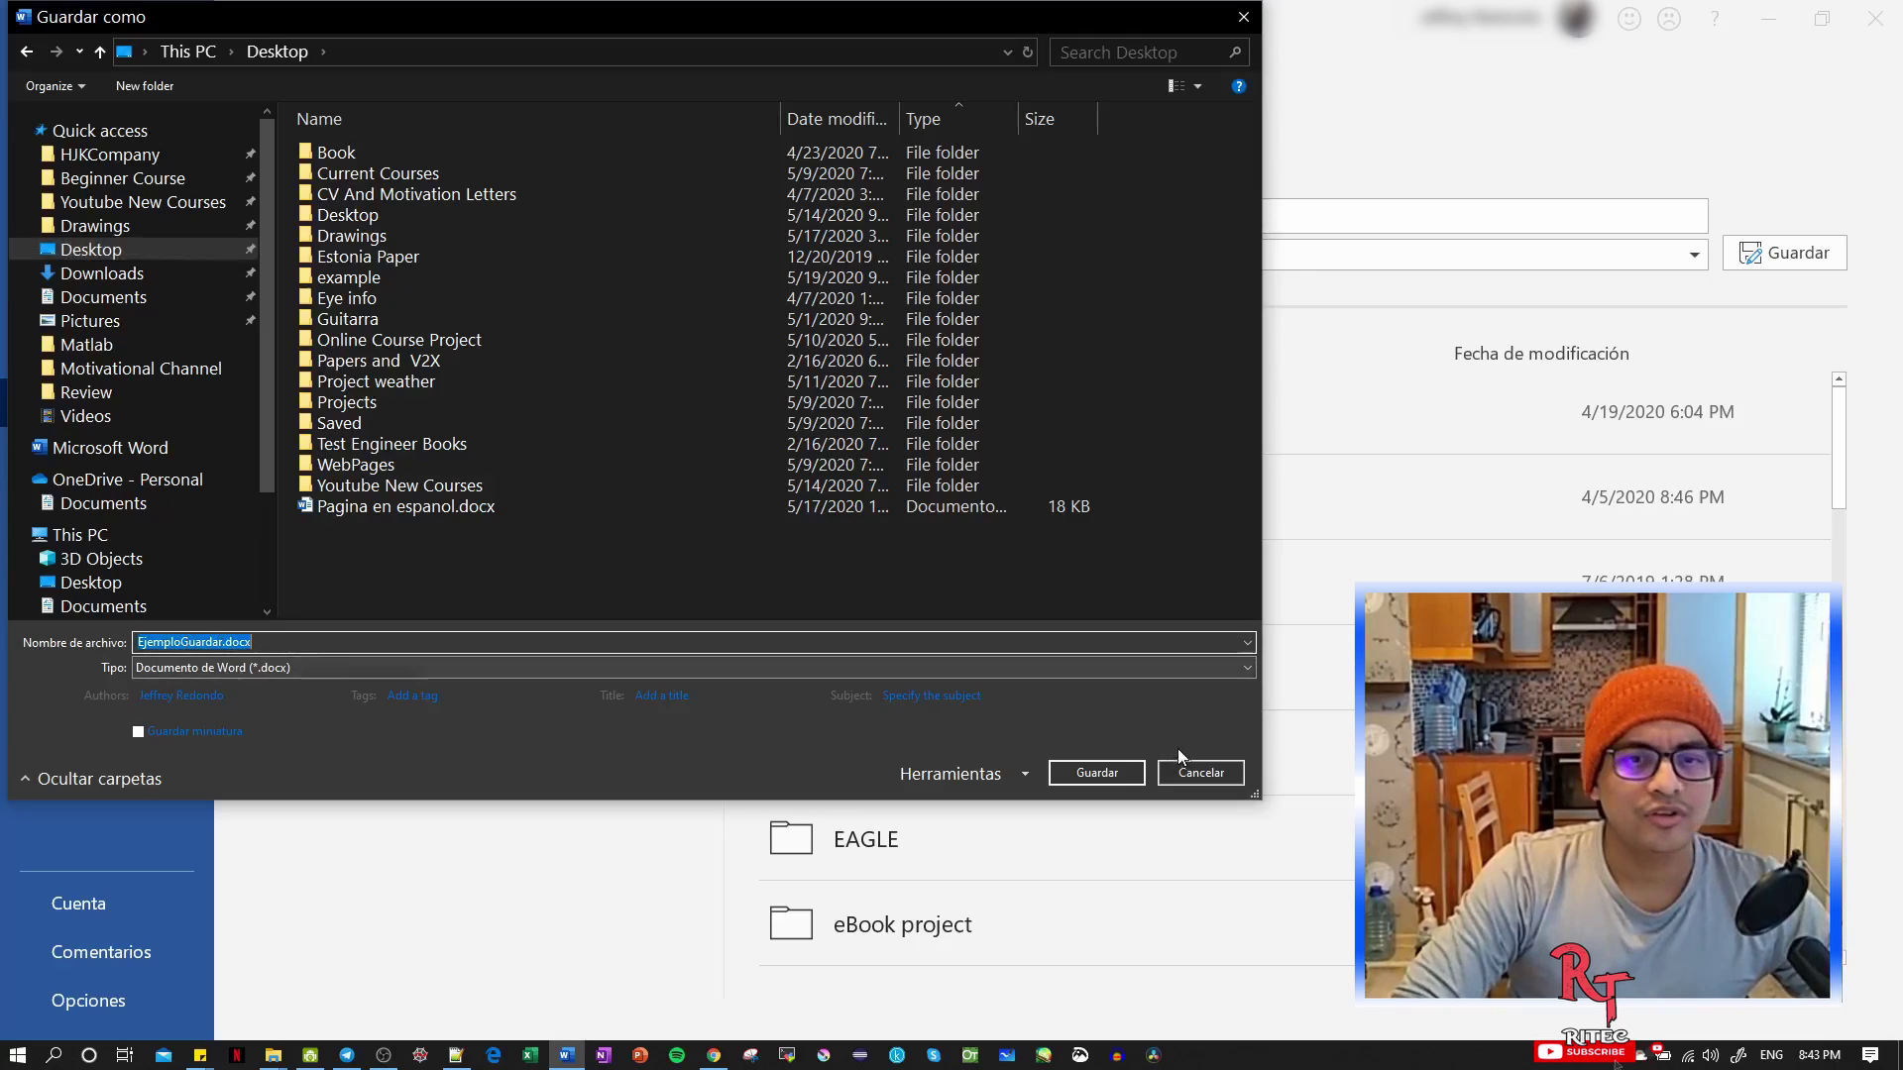
click(1108, 770)
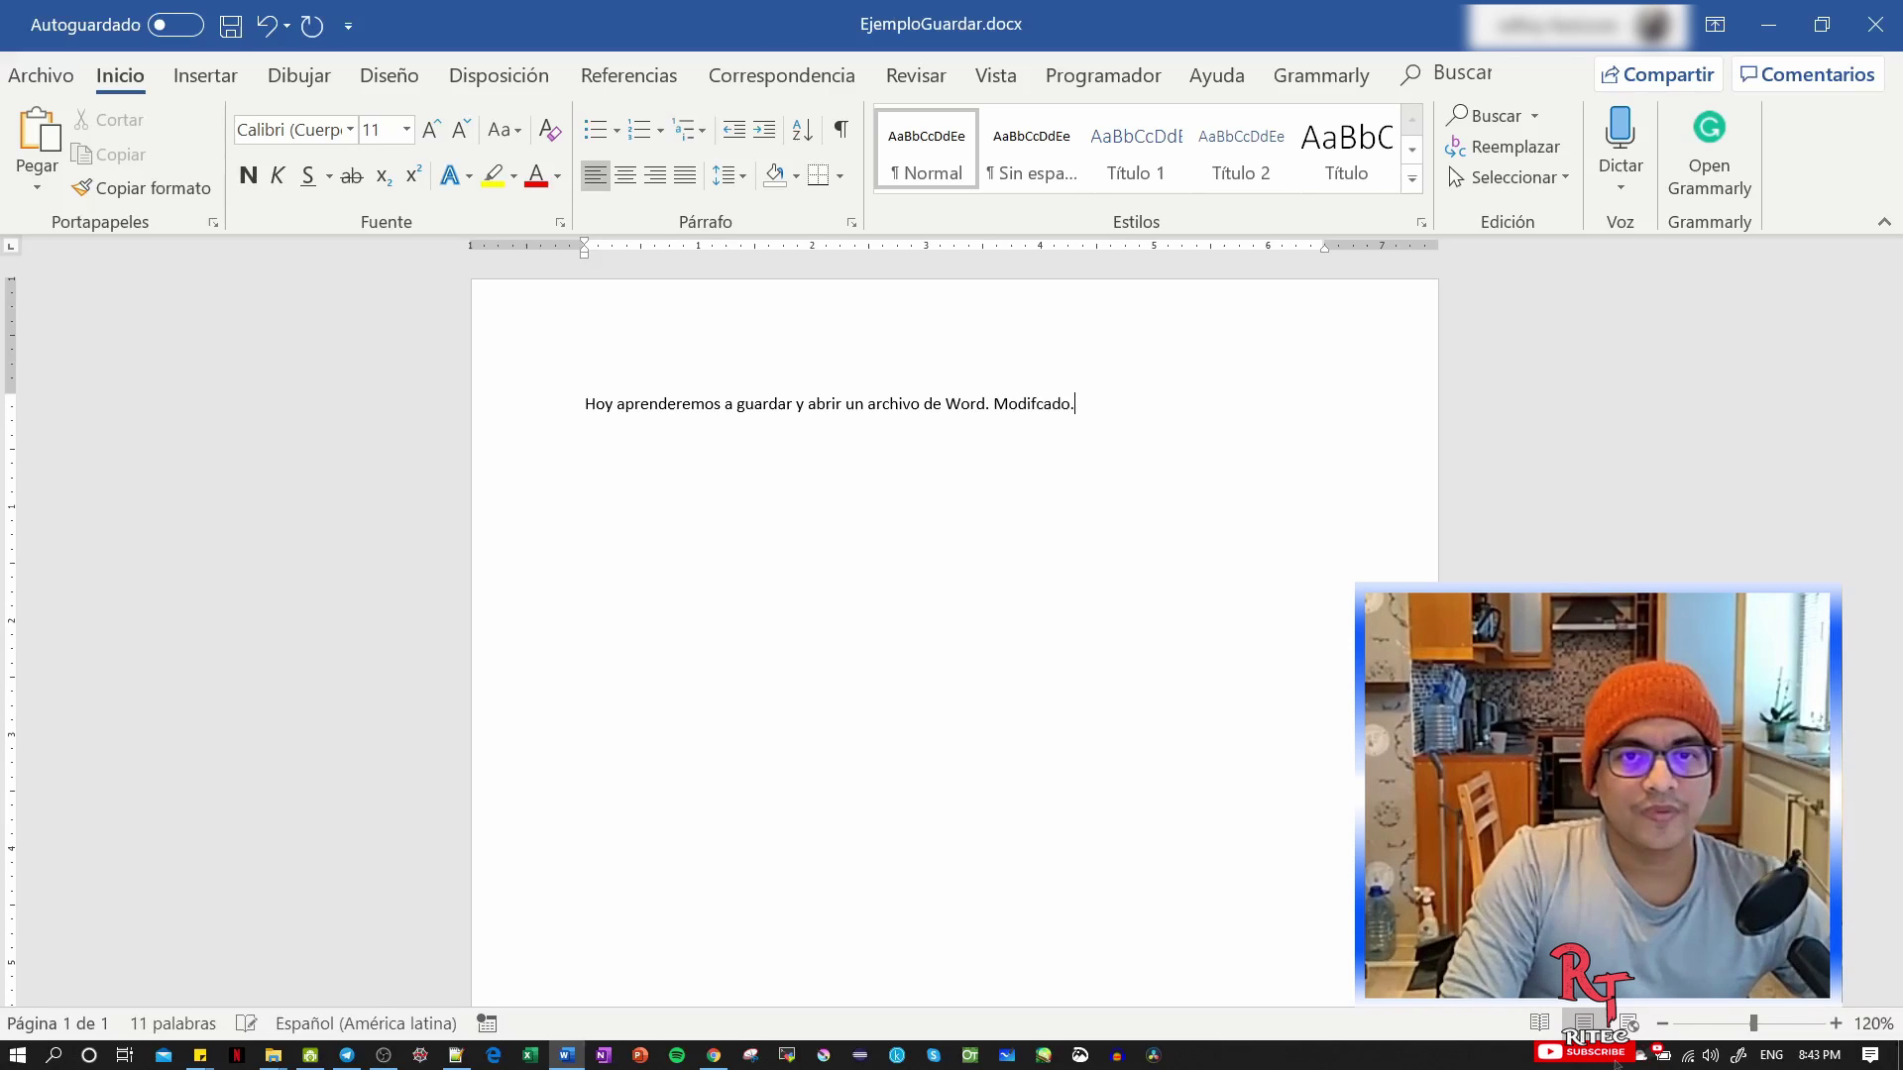
Step: Correct the misspelled word to 'Modificado.' via the spelling suggestion and save with Ctrl+S
right_click(1050, 430)
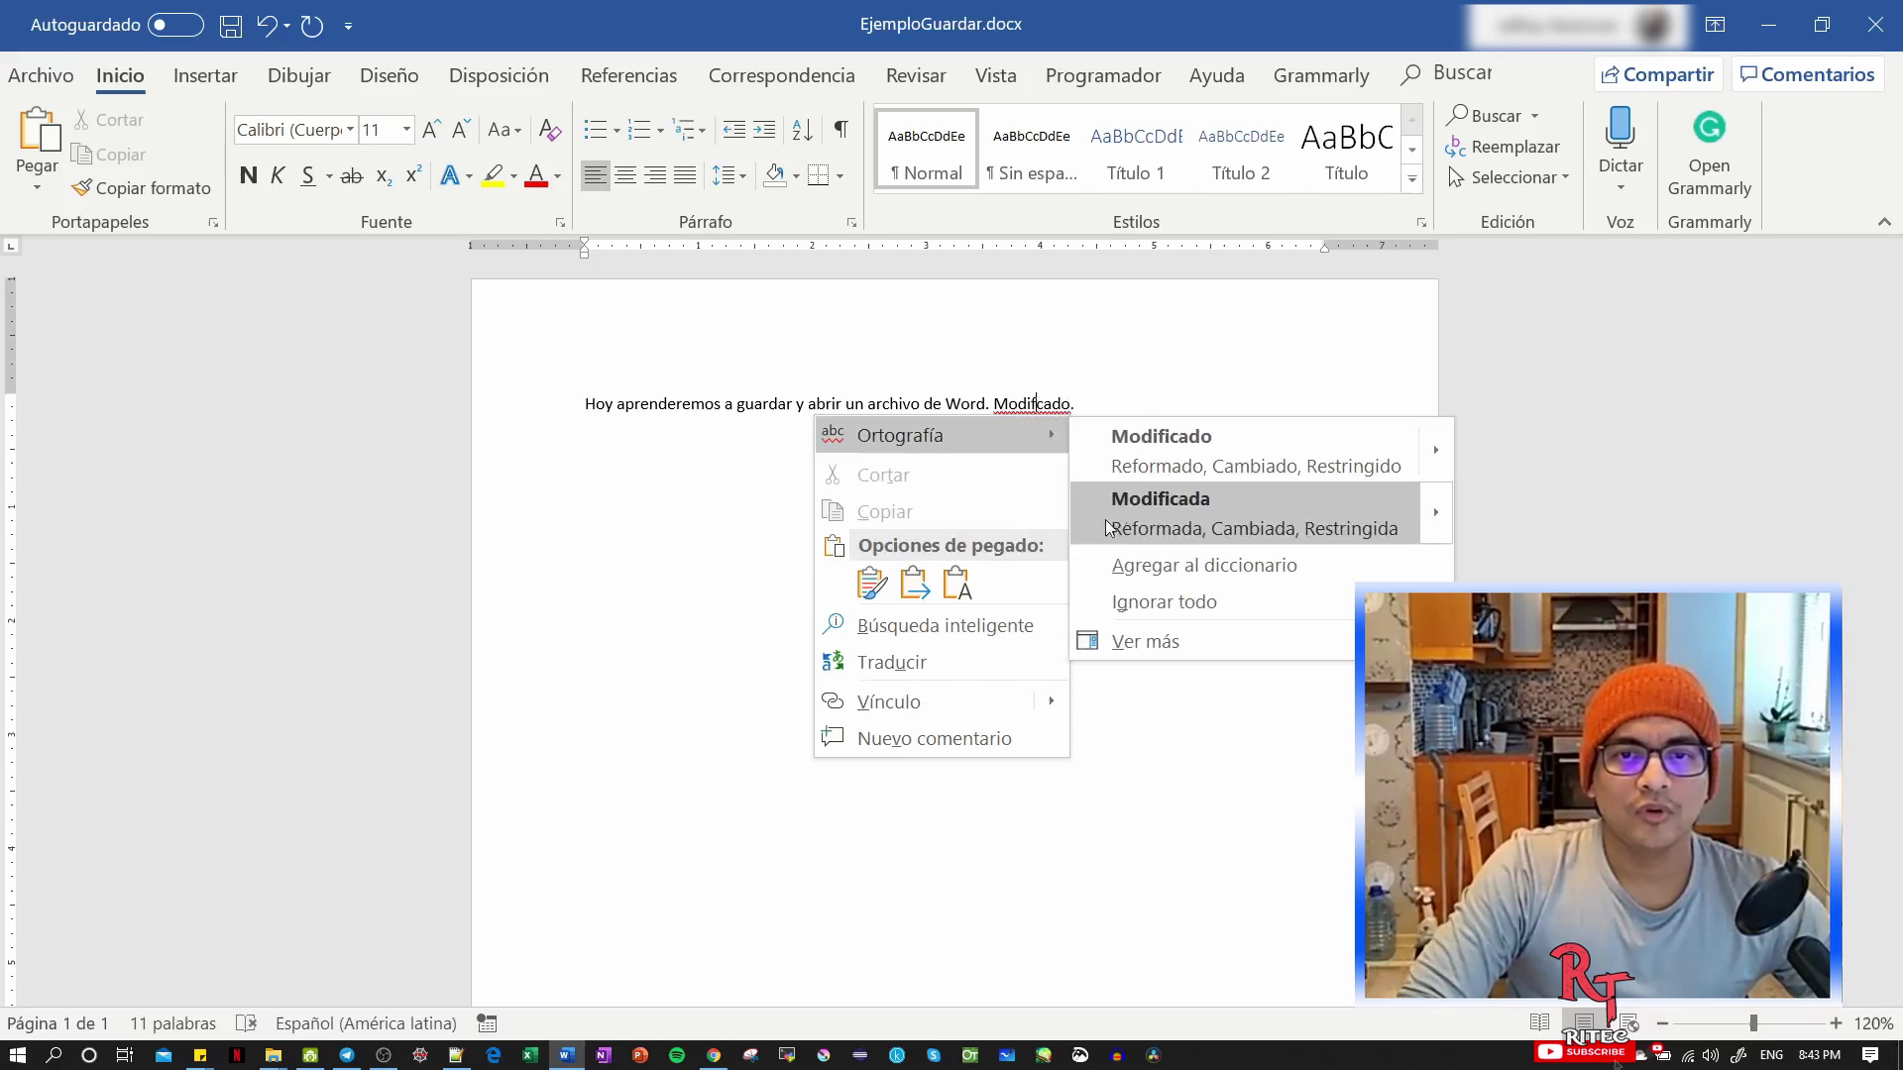
click(1177, 444)
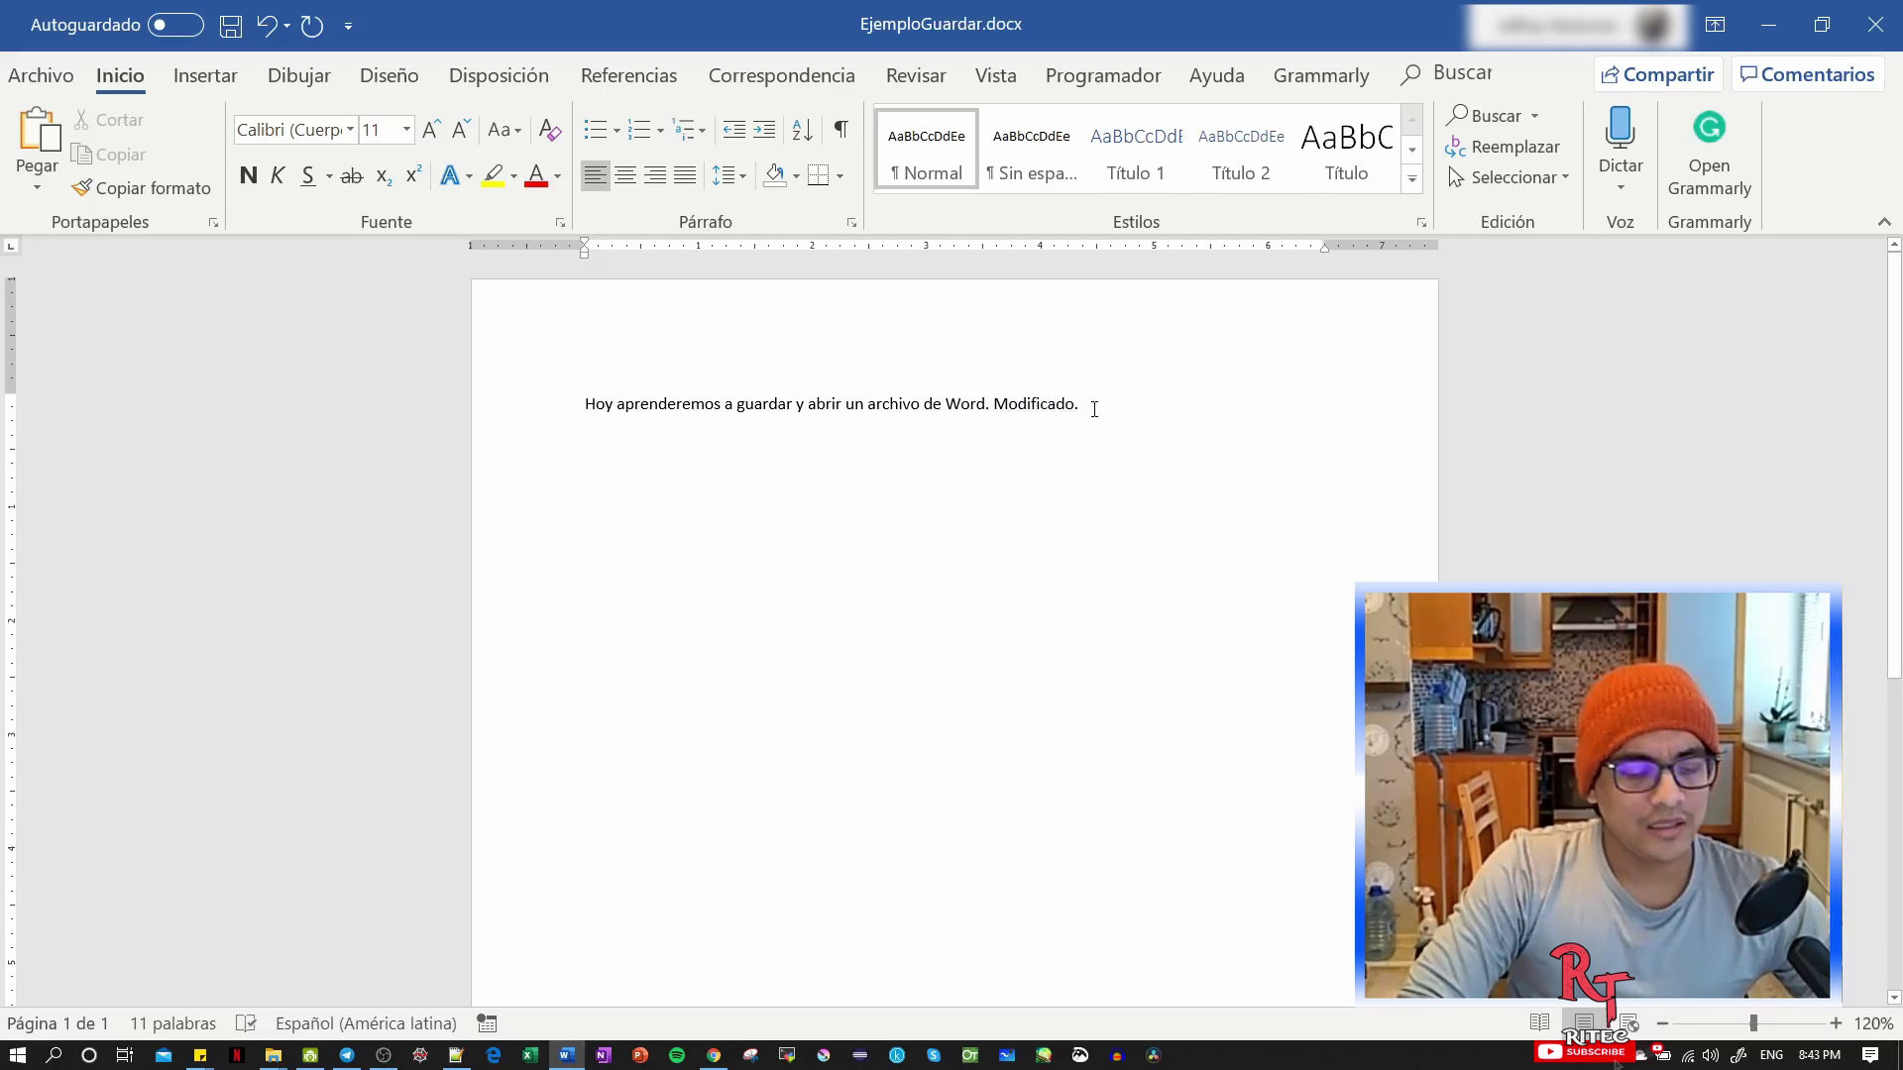
key(ctrl+s)
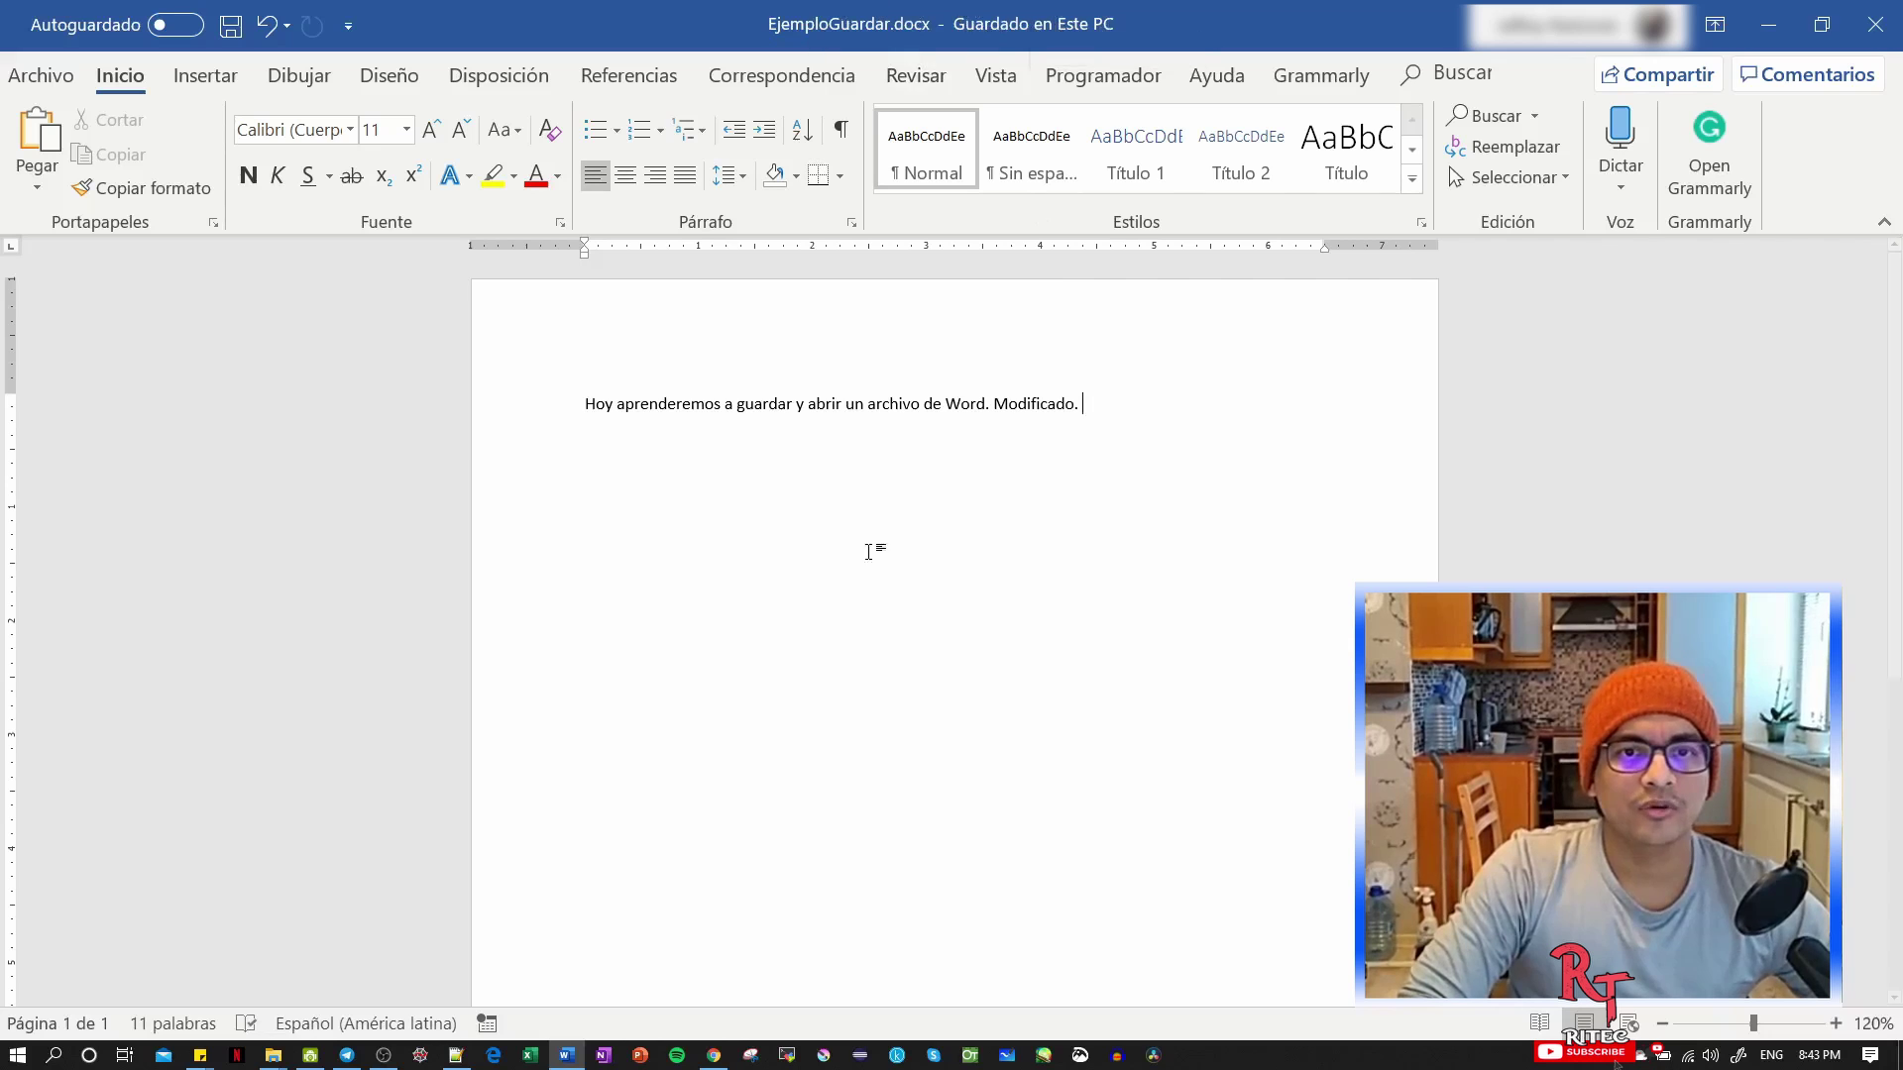
Step: Append 'hdjdn' at the end of the line and save the document again
click(1090, 406)
text(hdjdn)
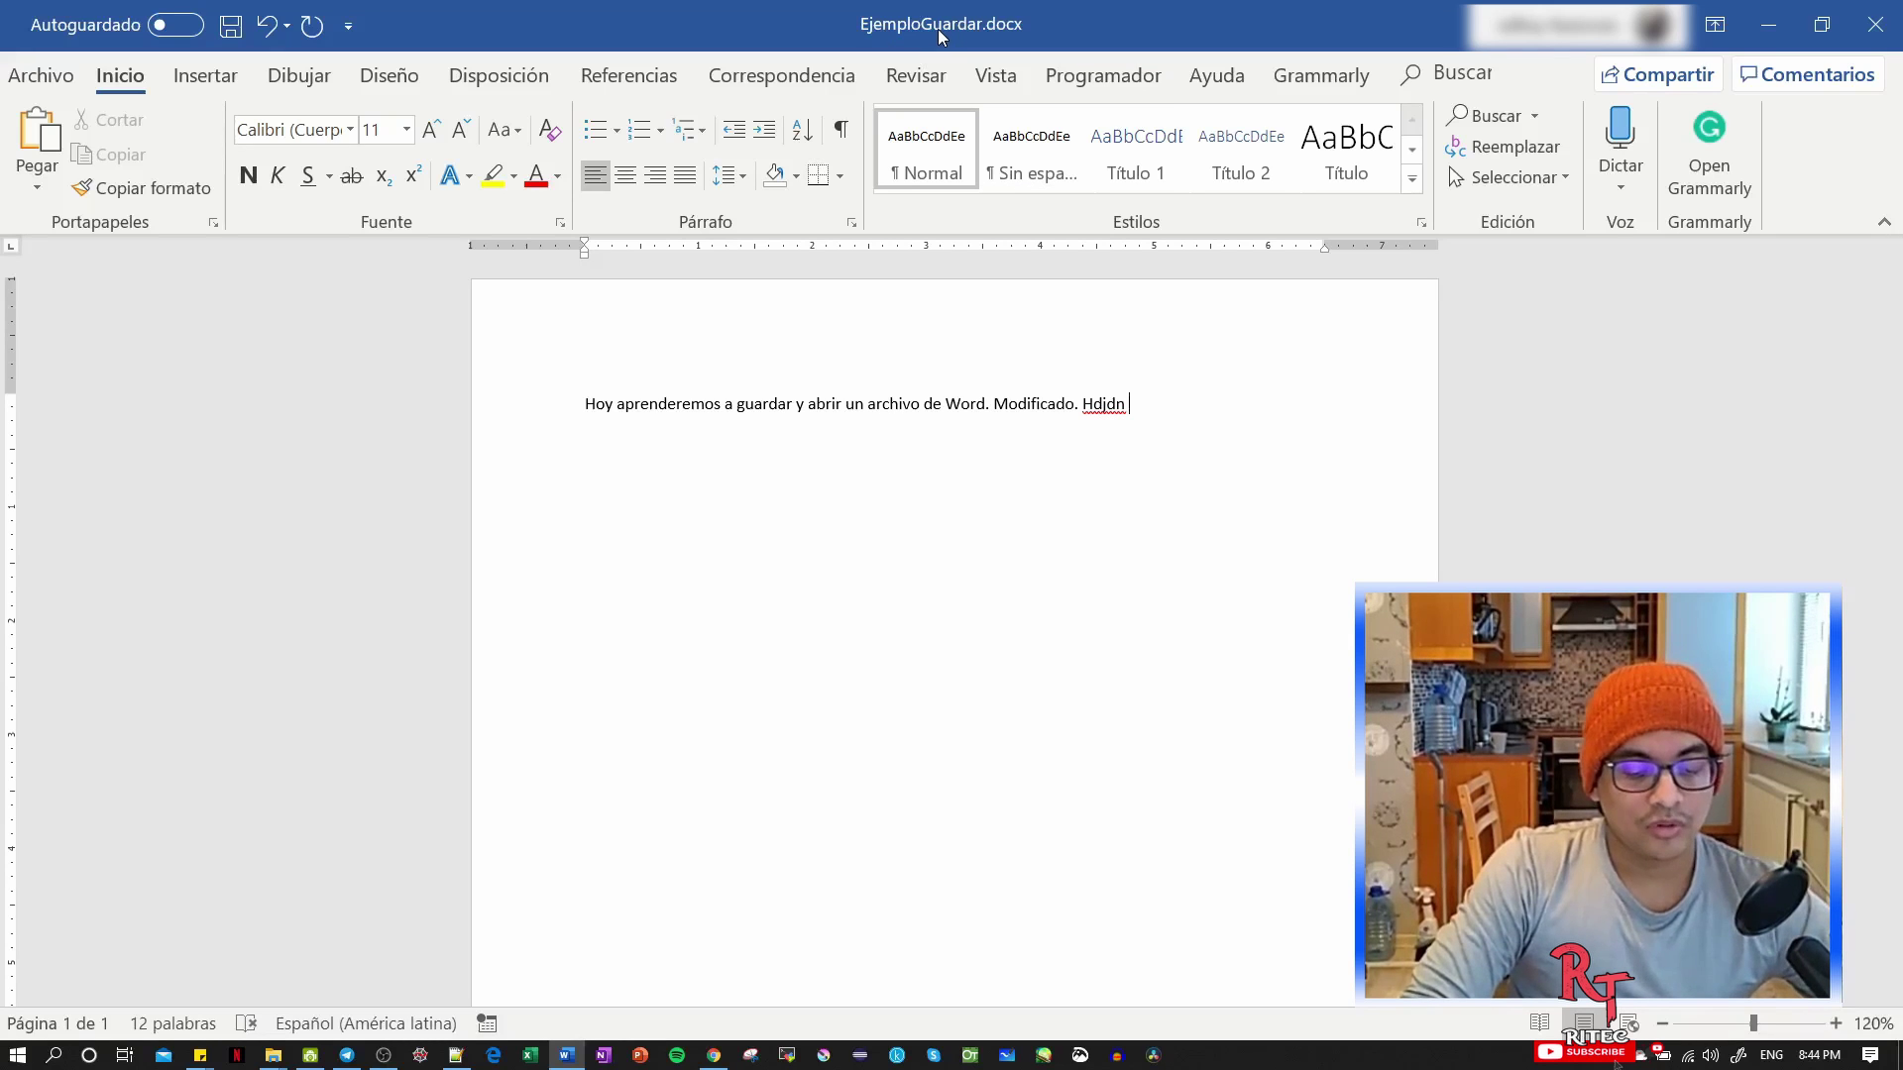
key(ctrl+g)
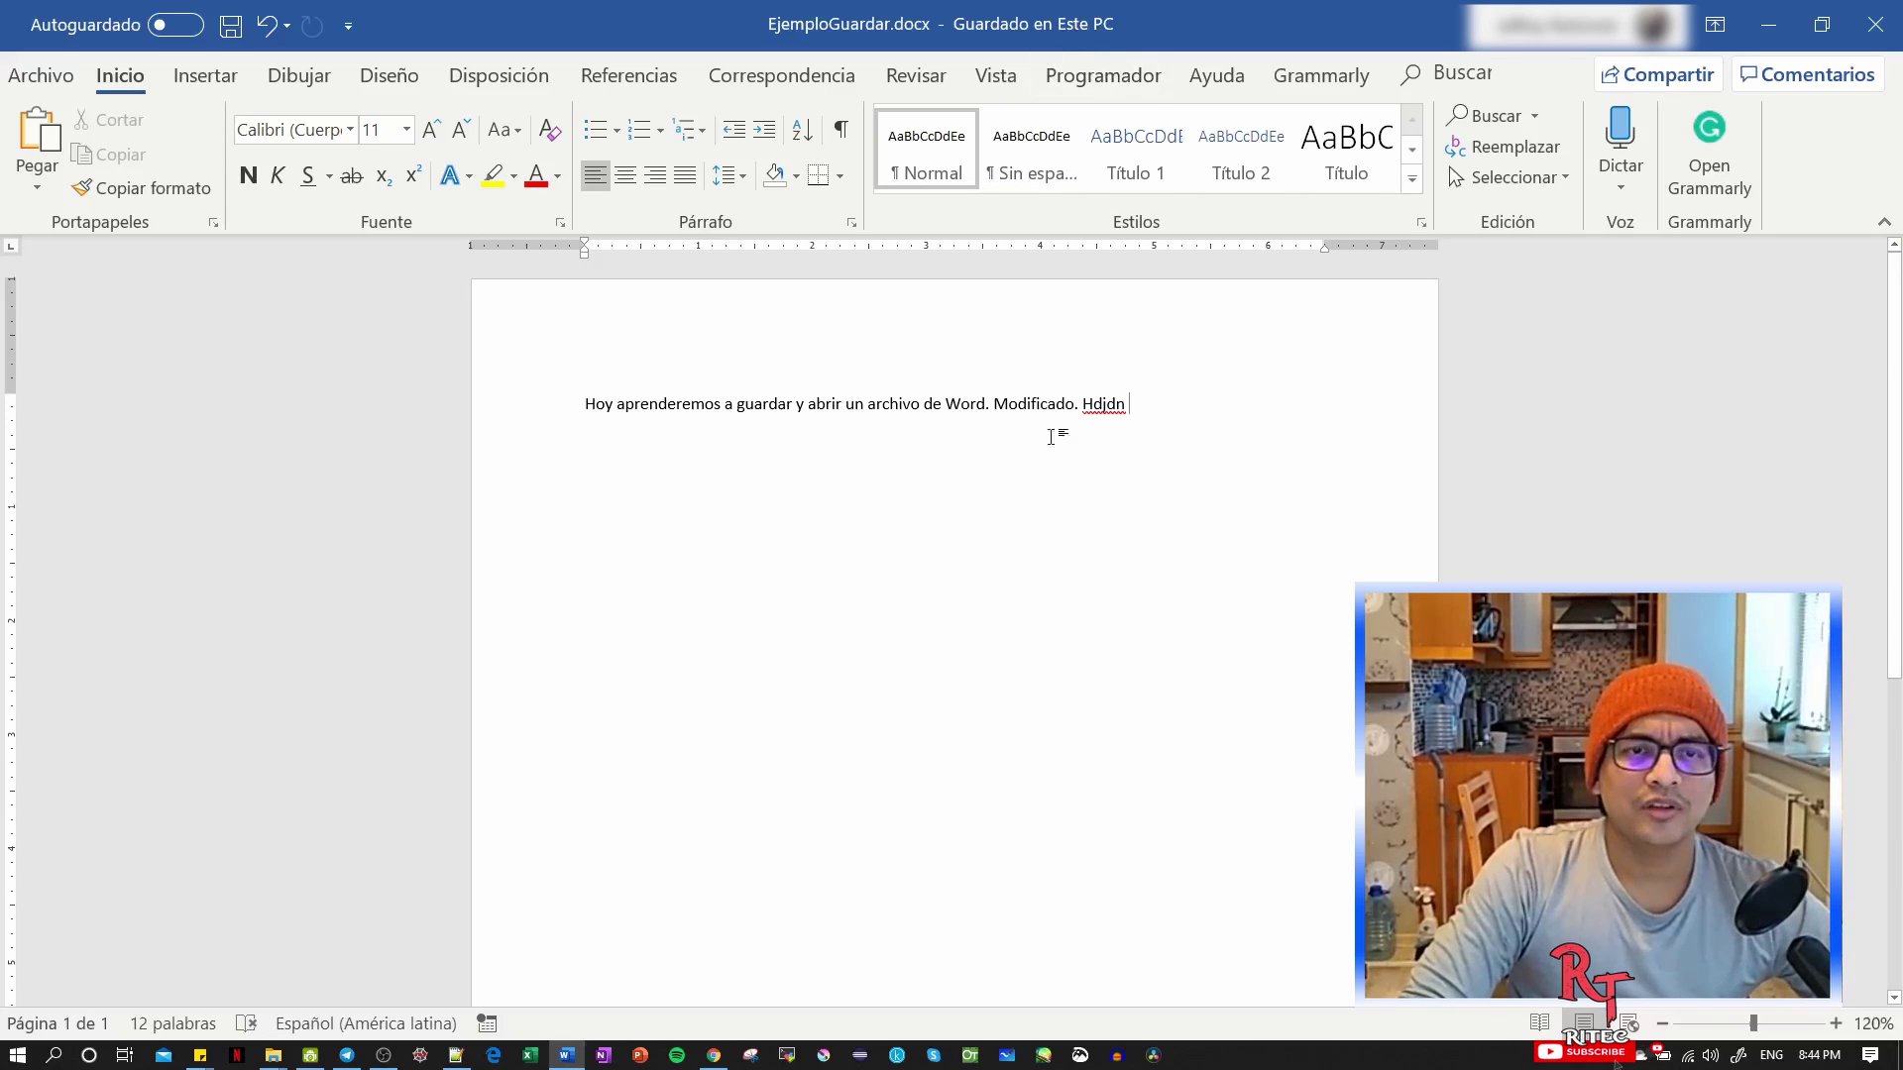
Step: Create blank Documento2, close EjemploGuardar.docx, and show Documento2's Información page
click(41, 84)
click(97, 200)
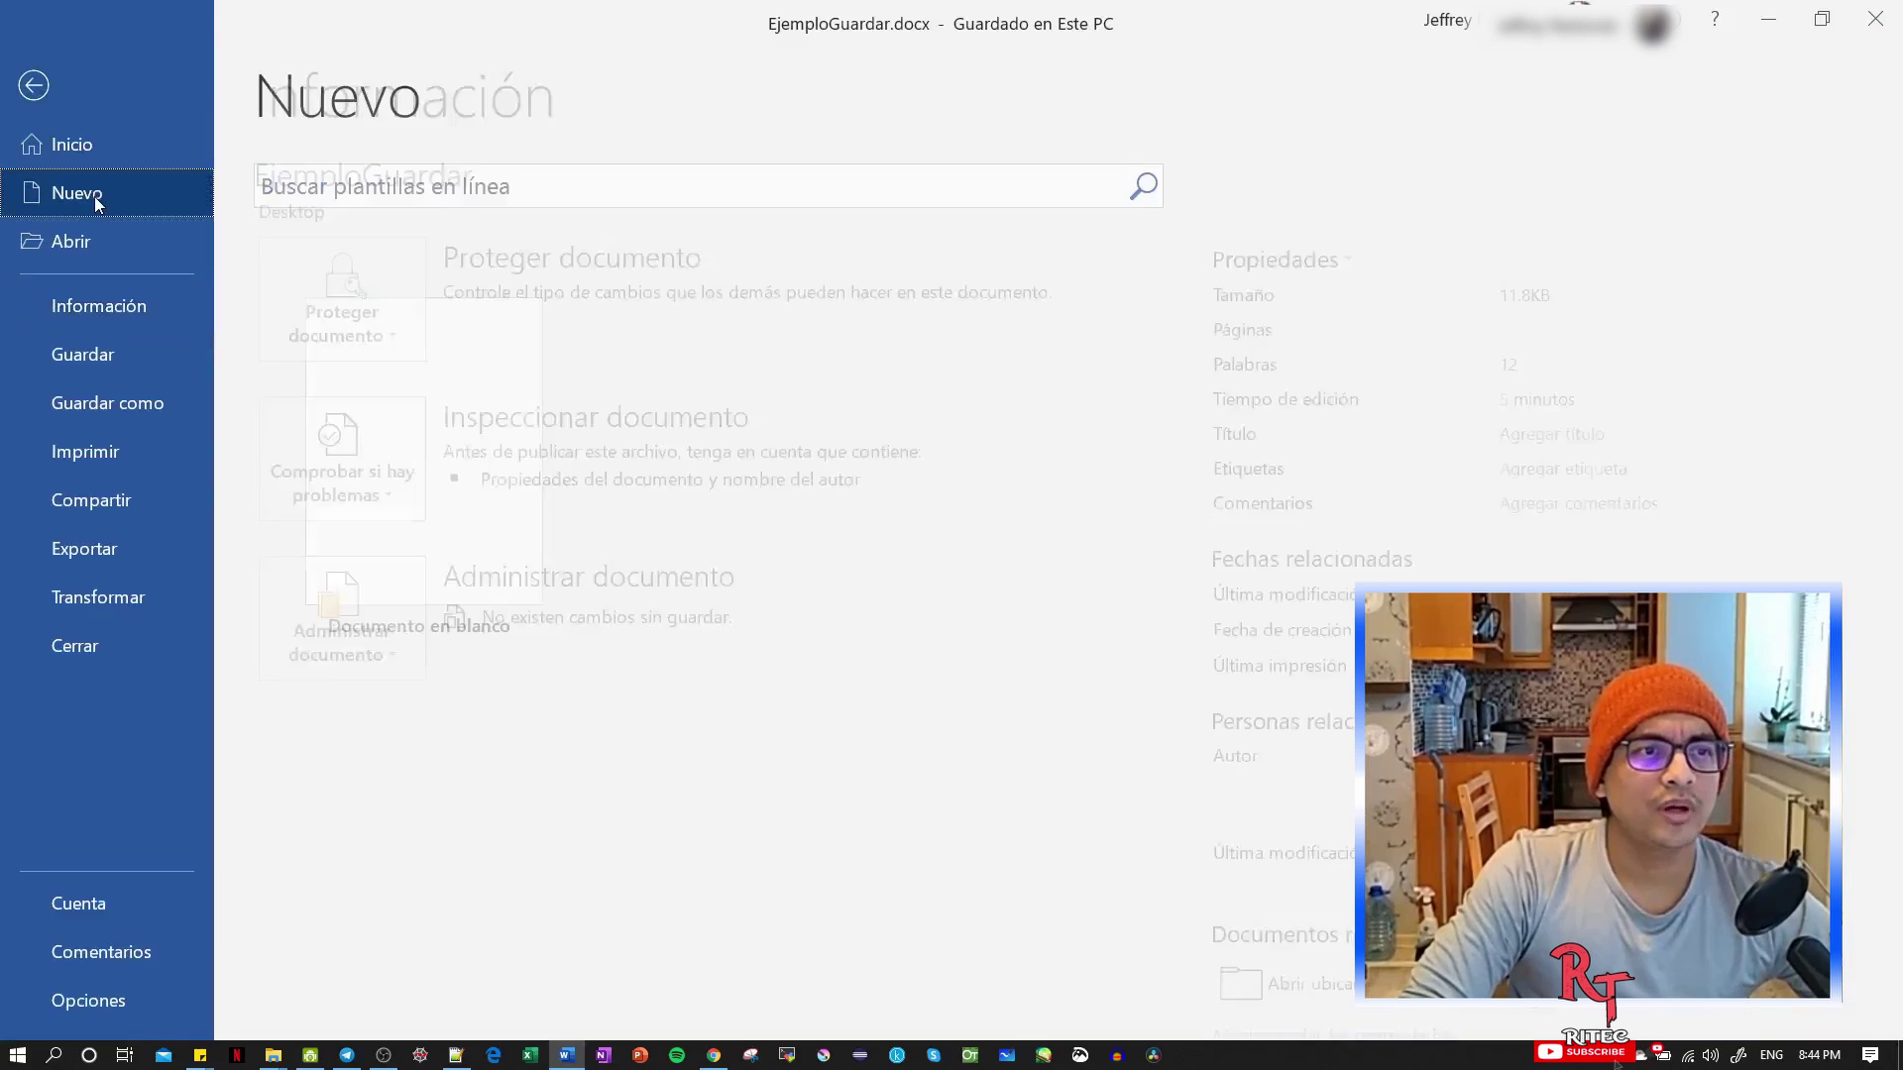
click(525, 490)
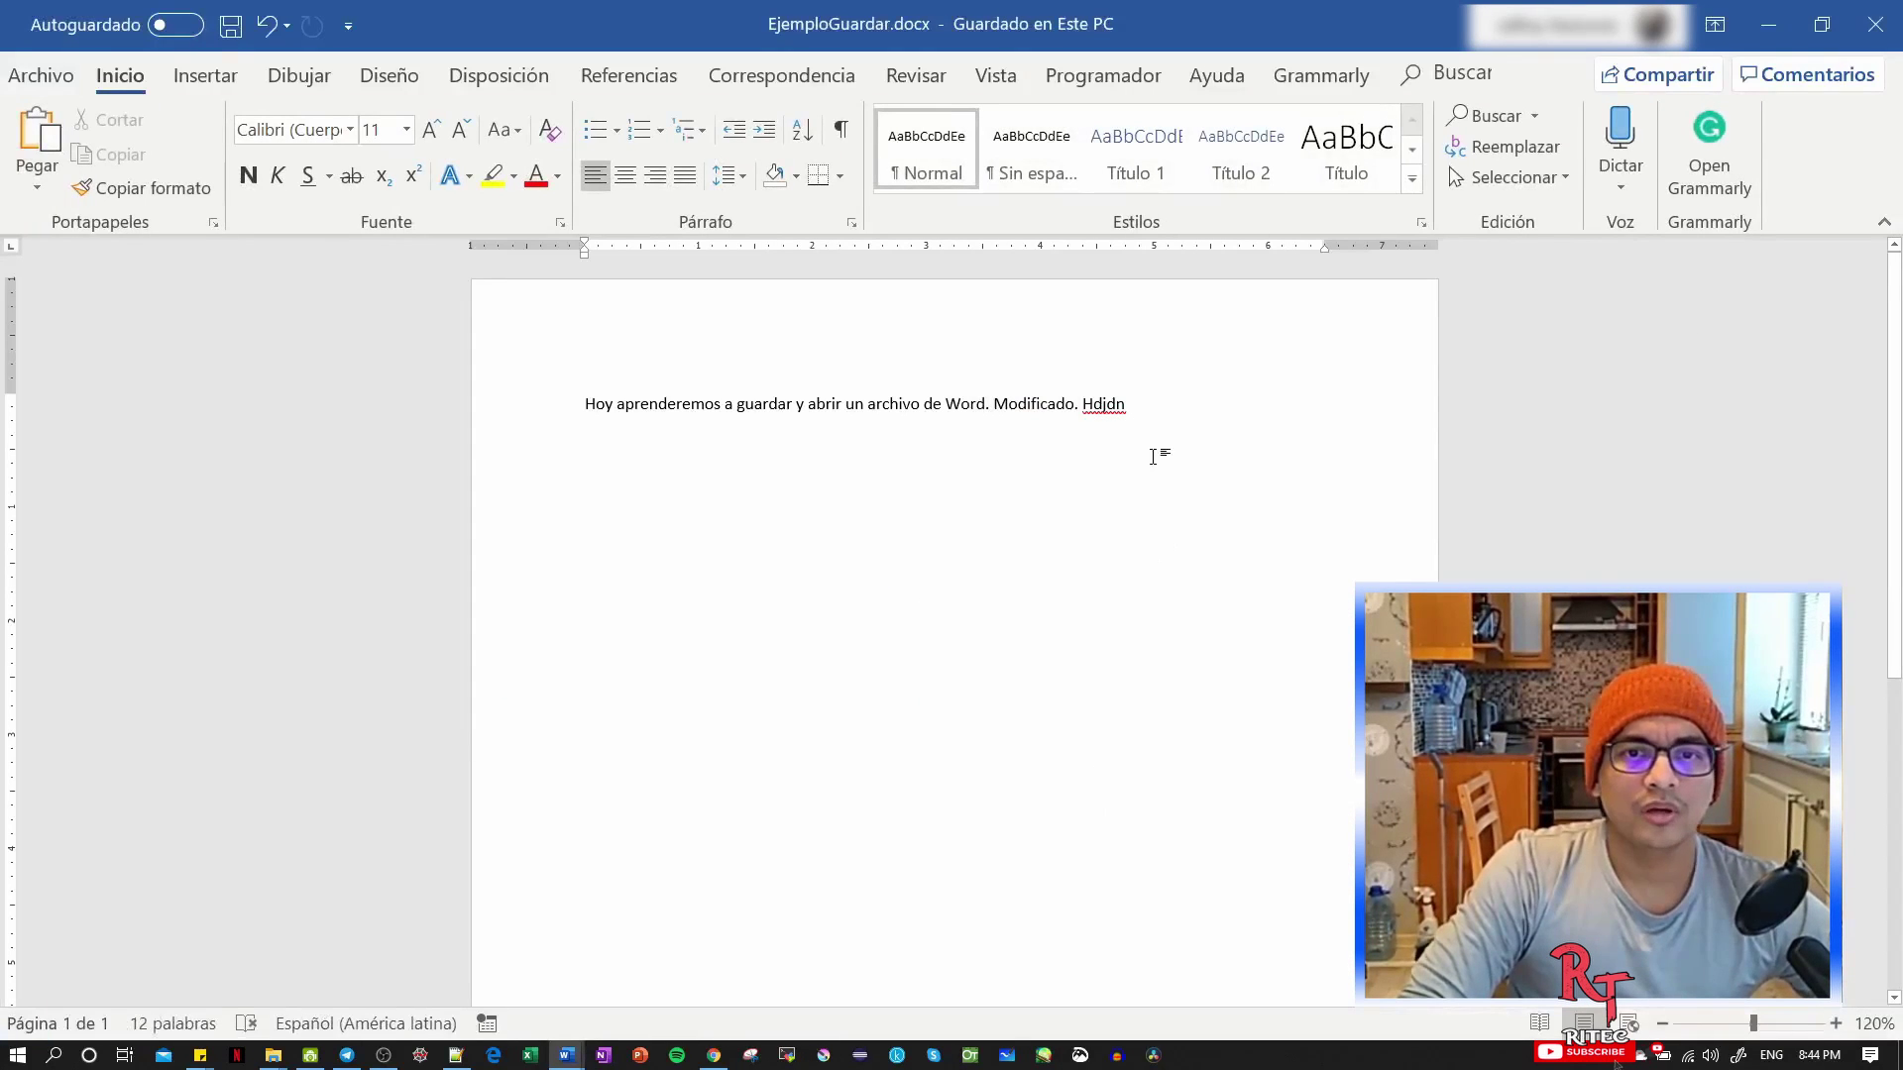
click(1884, 22)
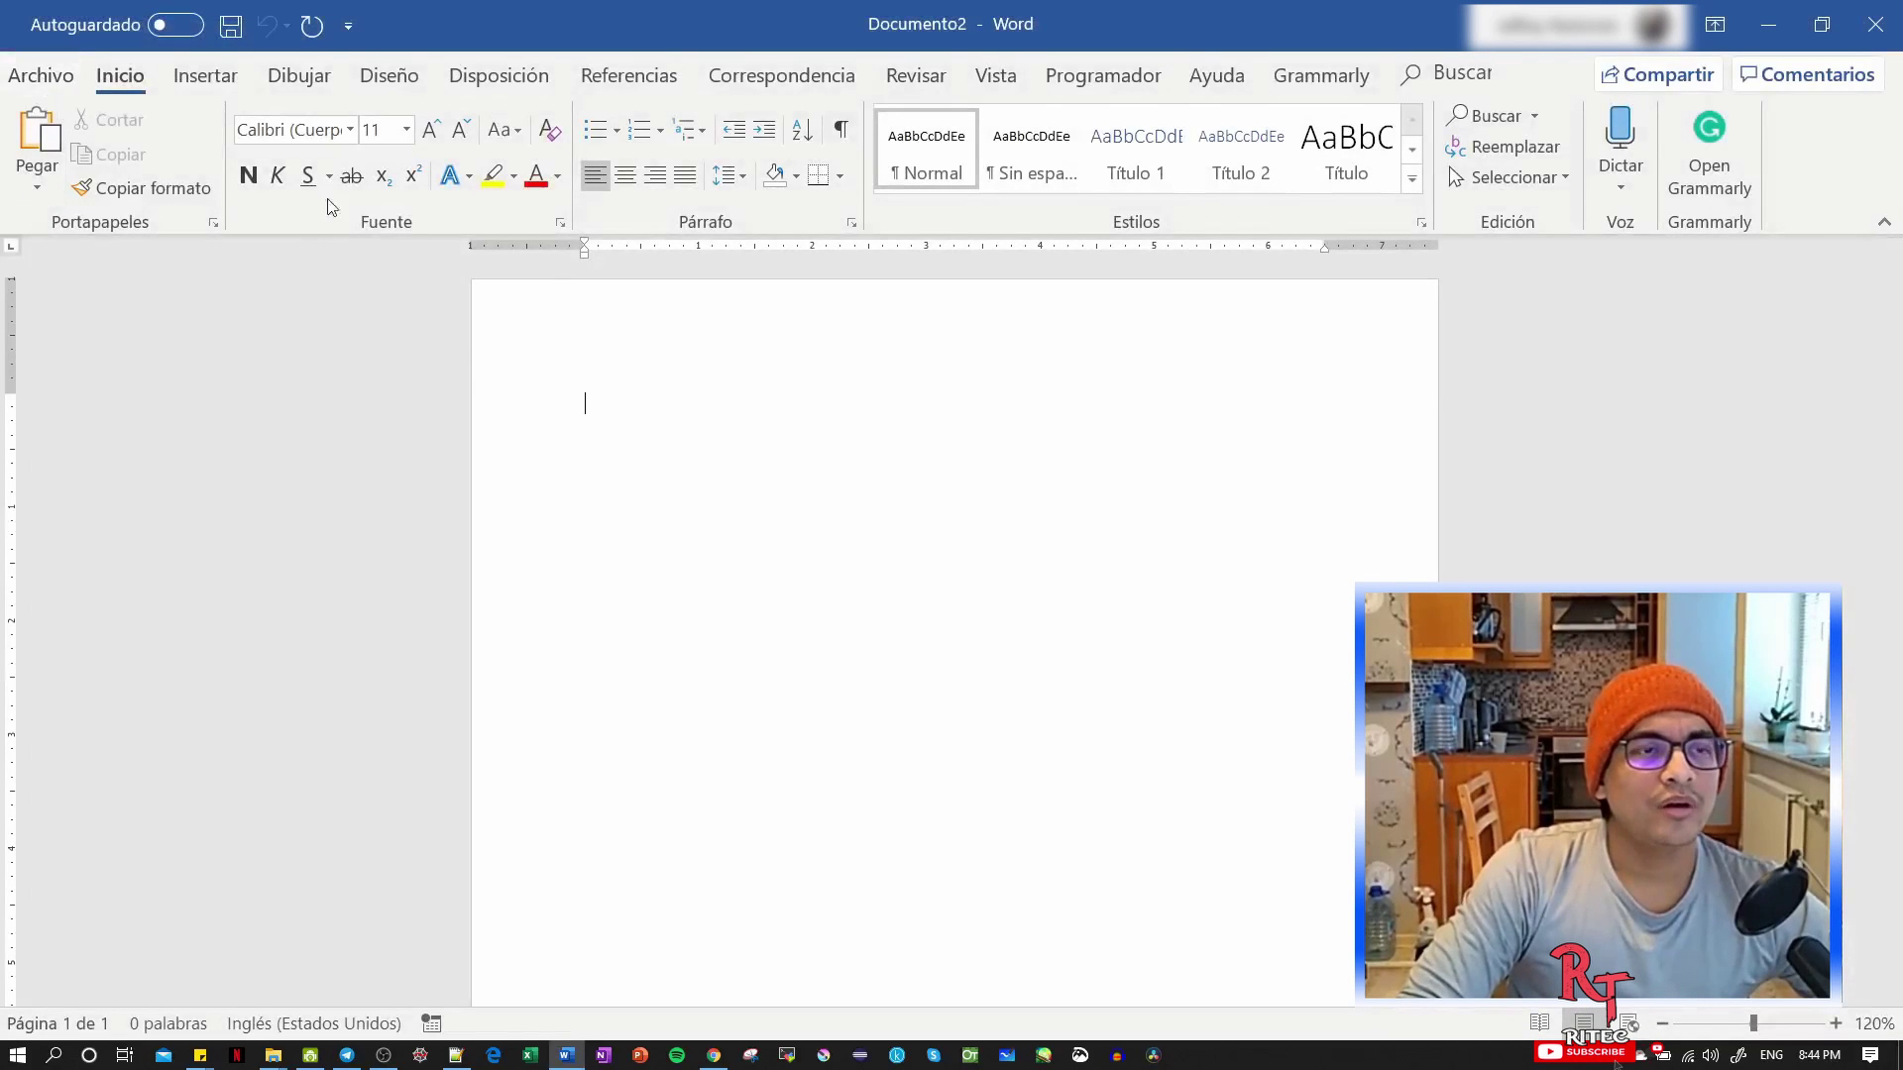
click(62, 93)
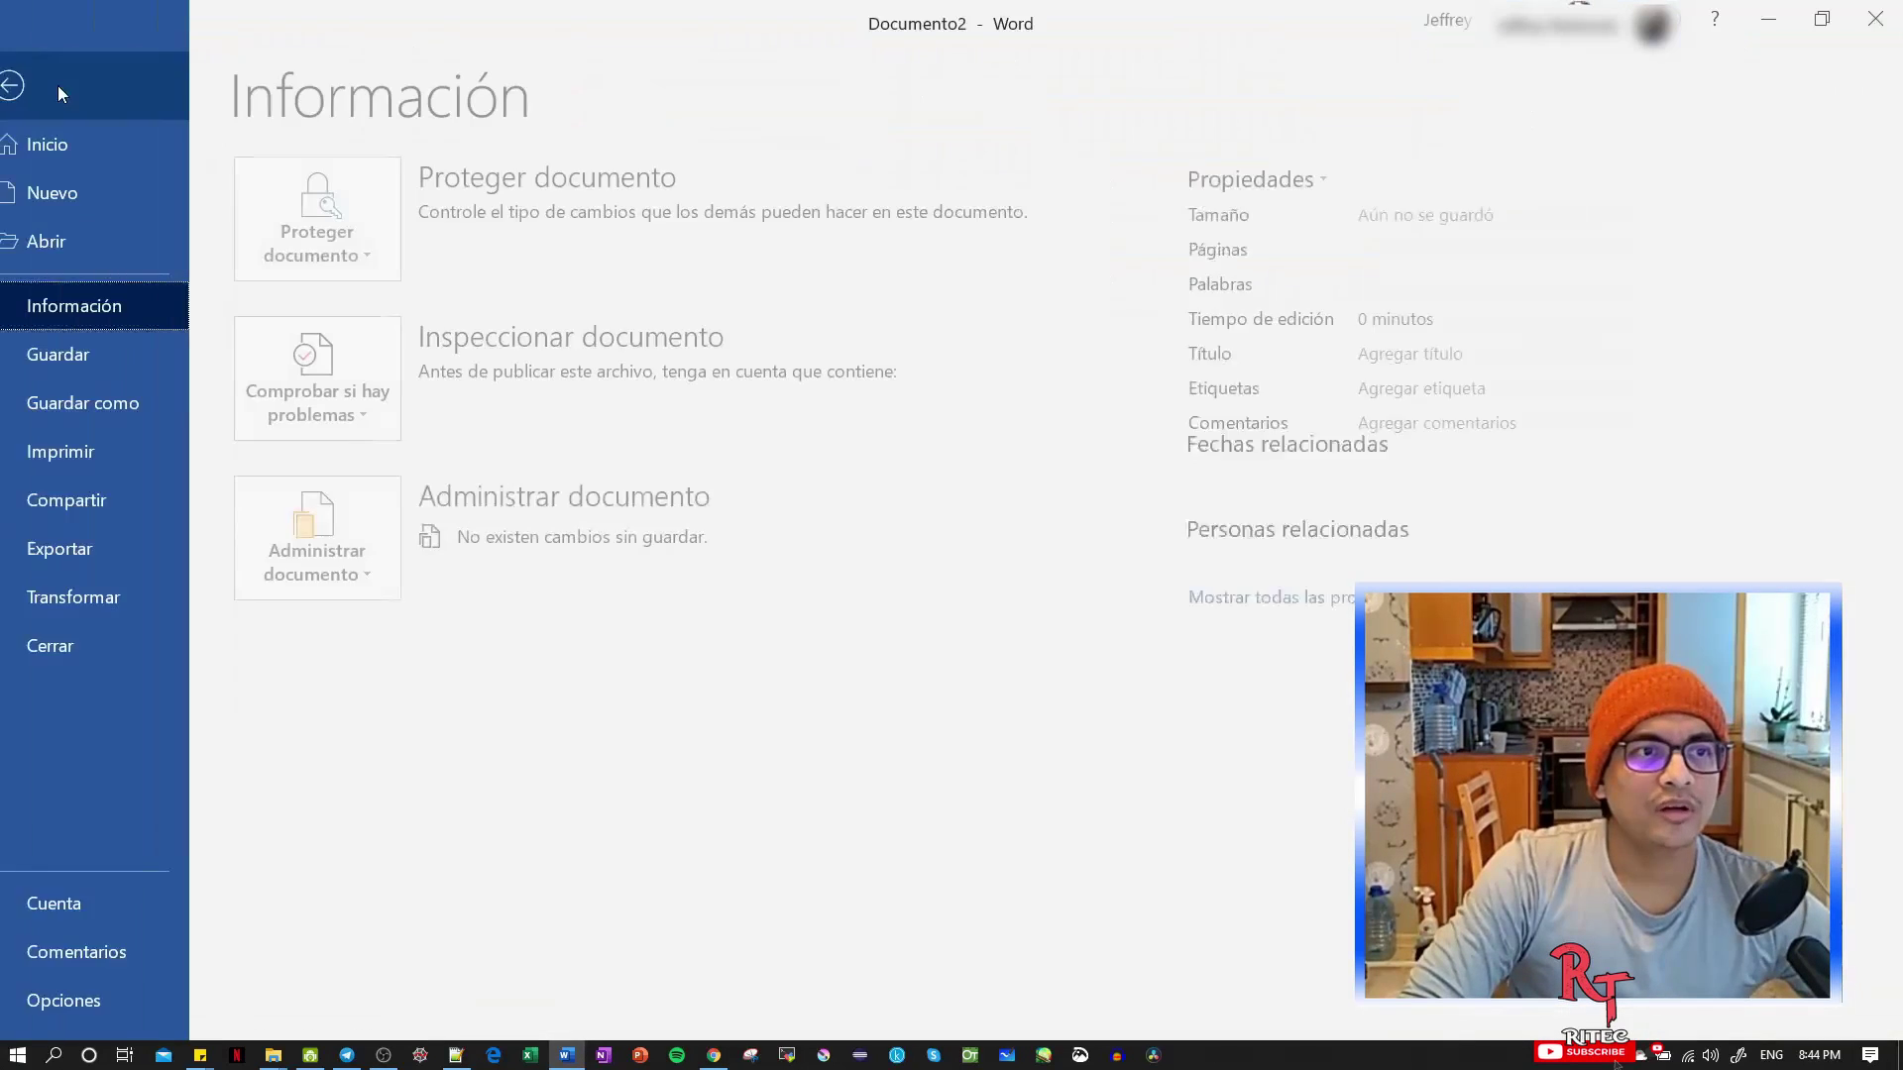
Step: Open EjemploGuardar.docx from the Desktop via Abrir > Este PC > Examinar
click(82, 249)
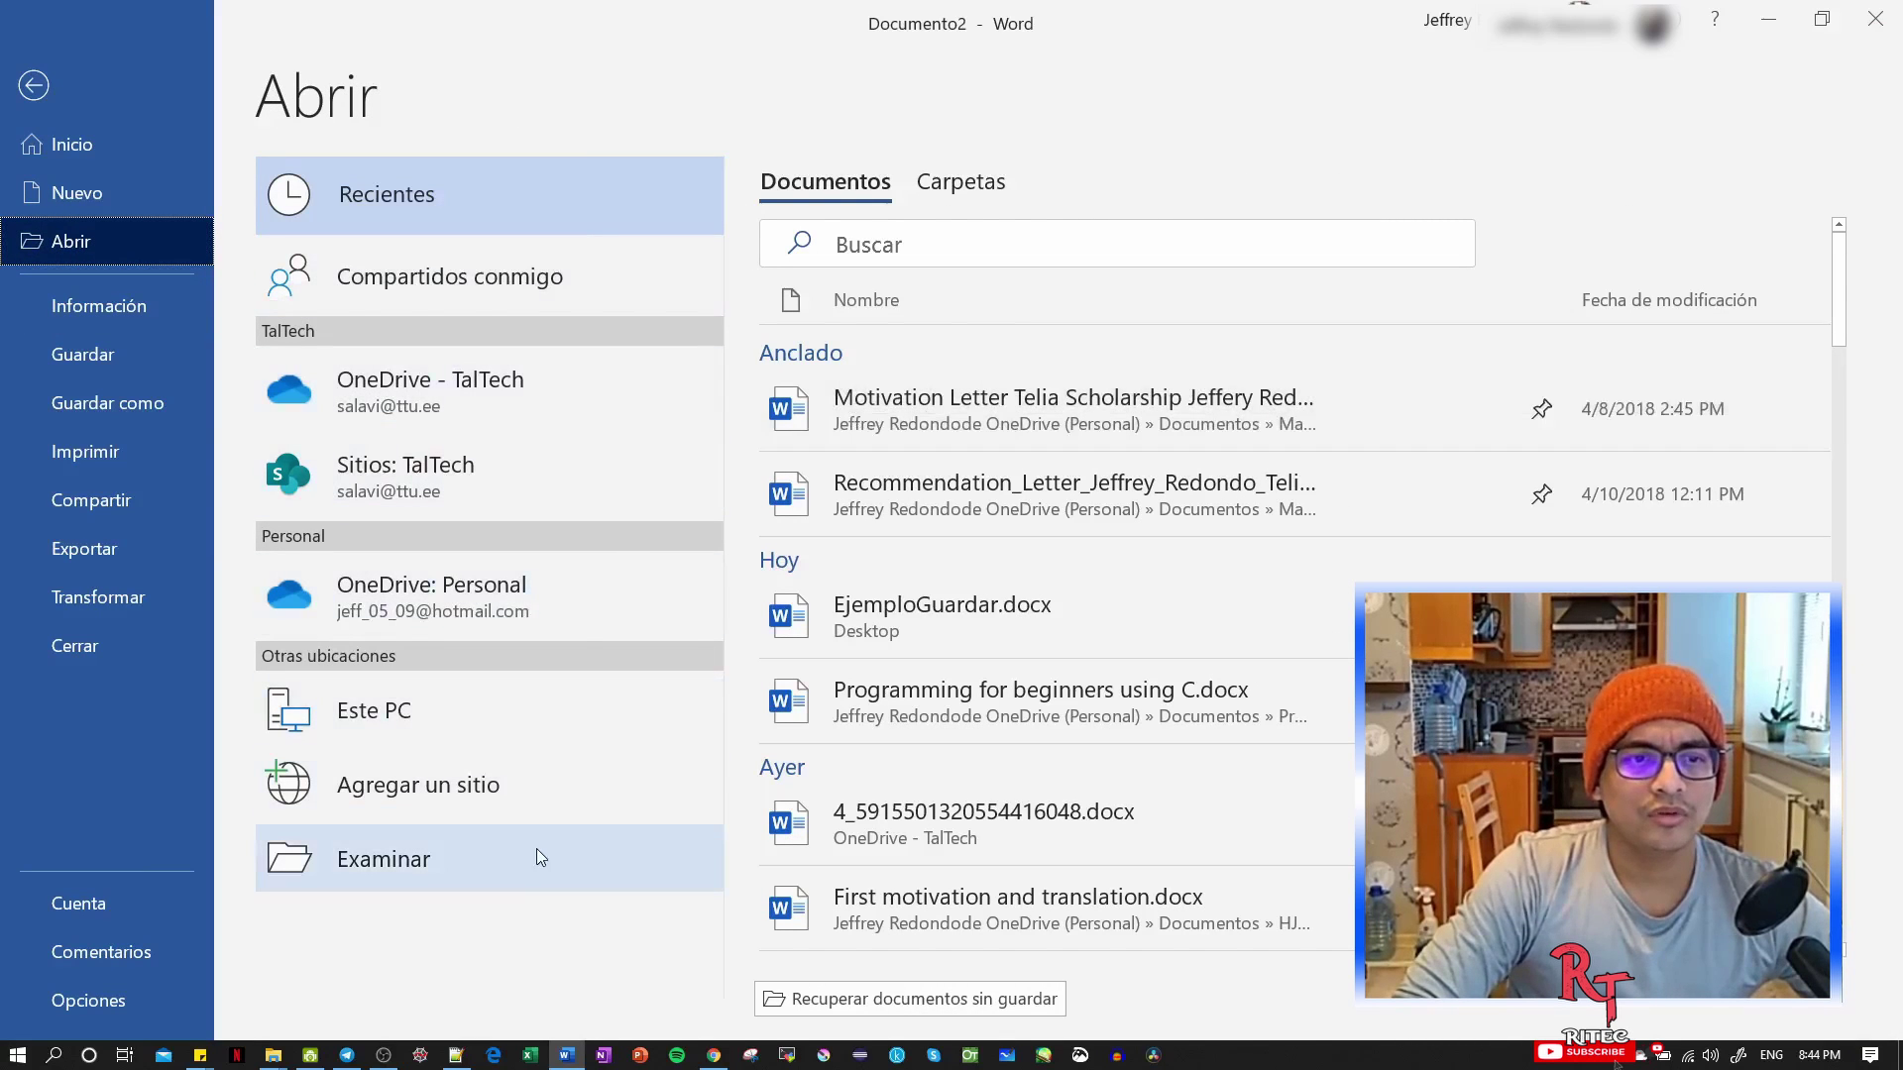
click(560, 719)
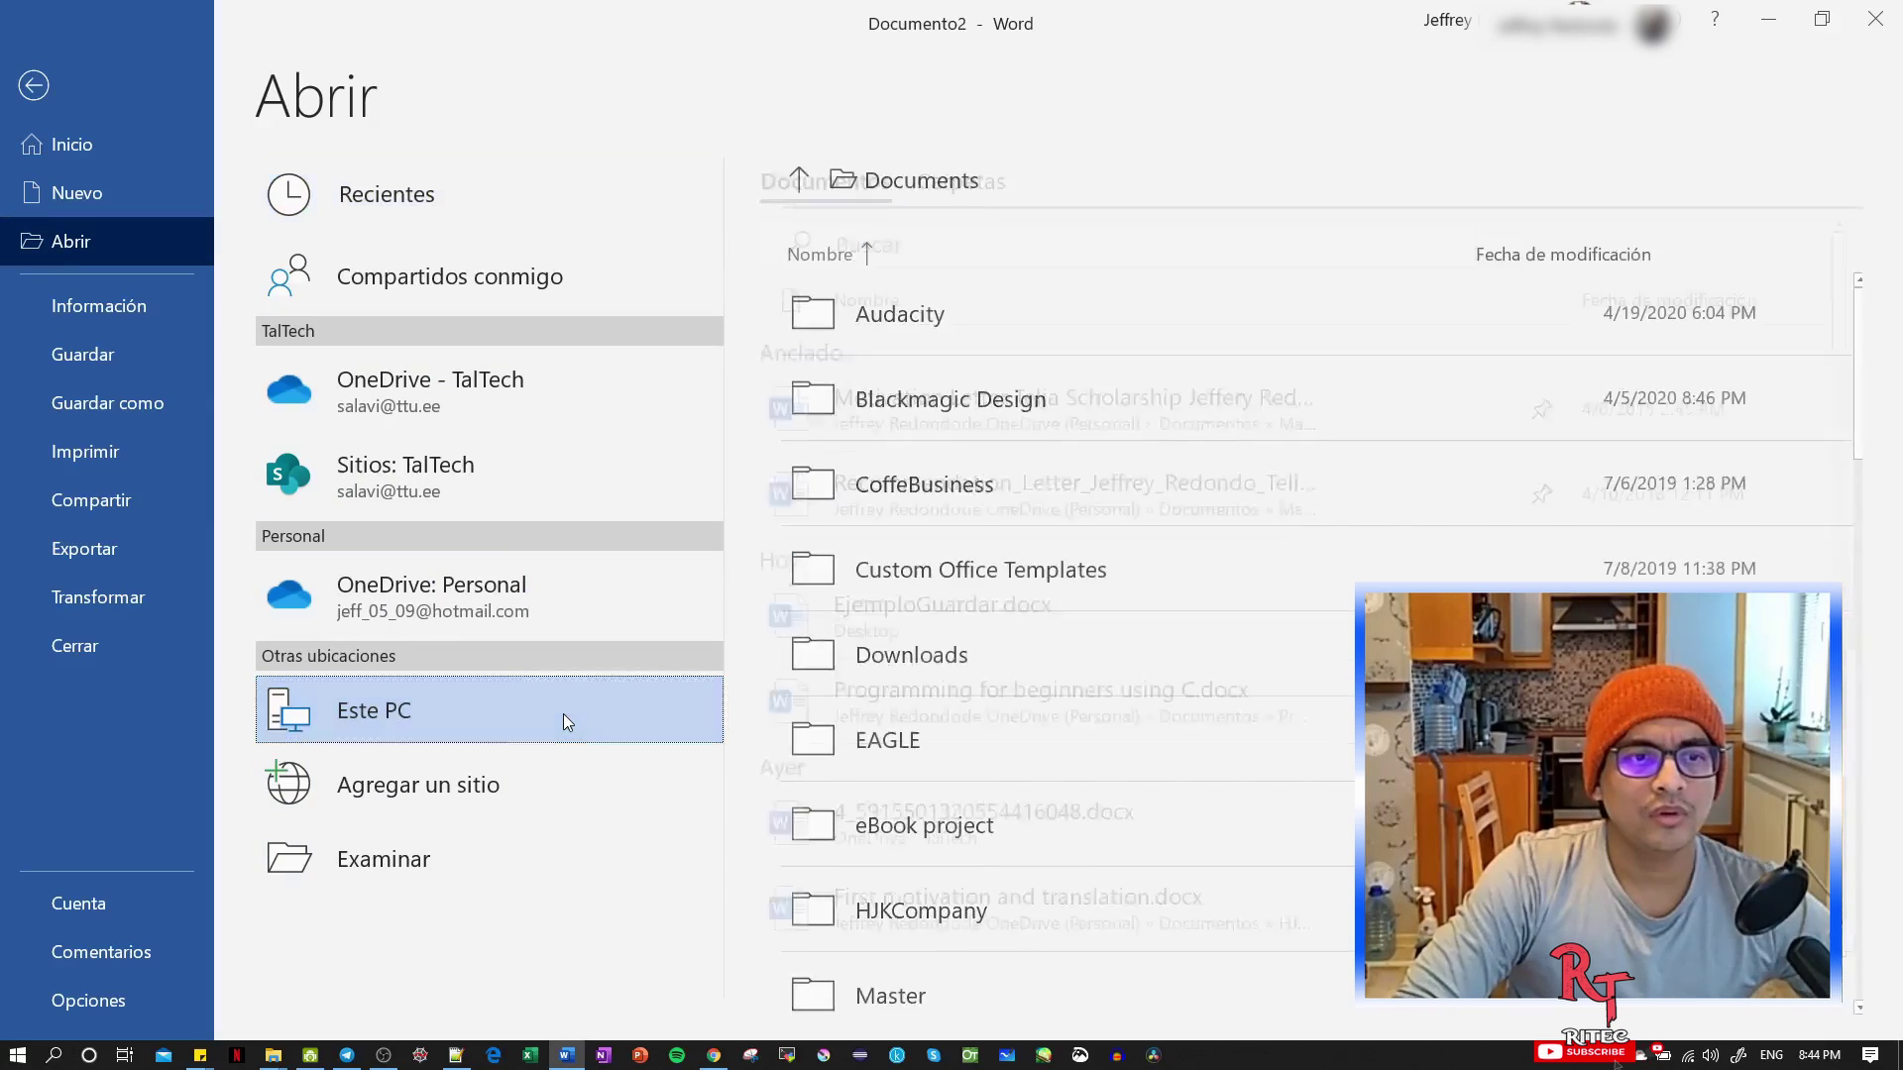
click(547, 862)
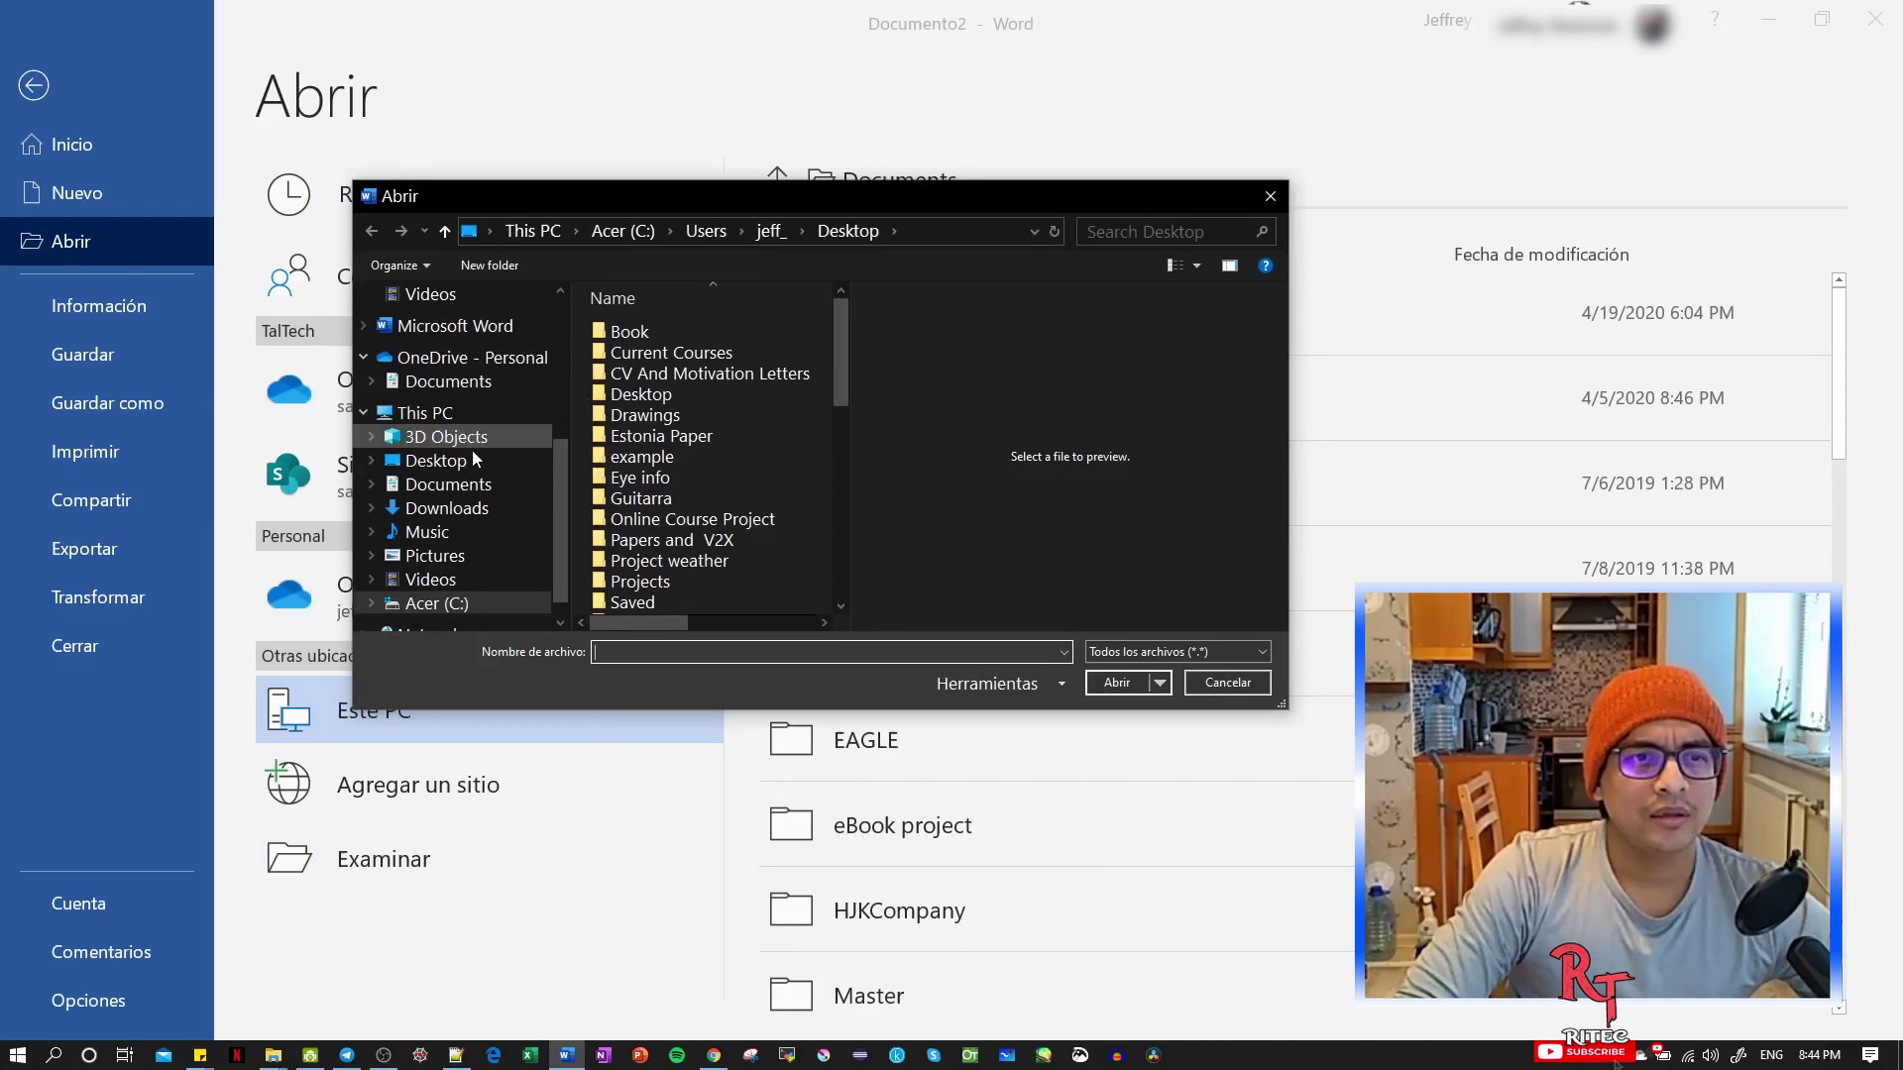
click(463, 472)
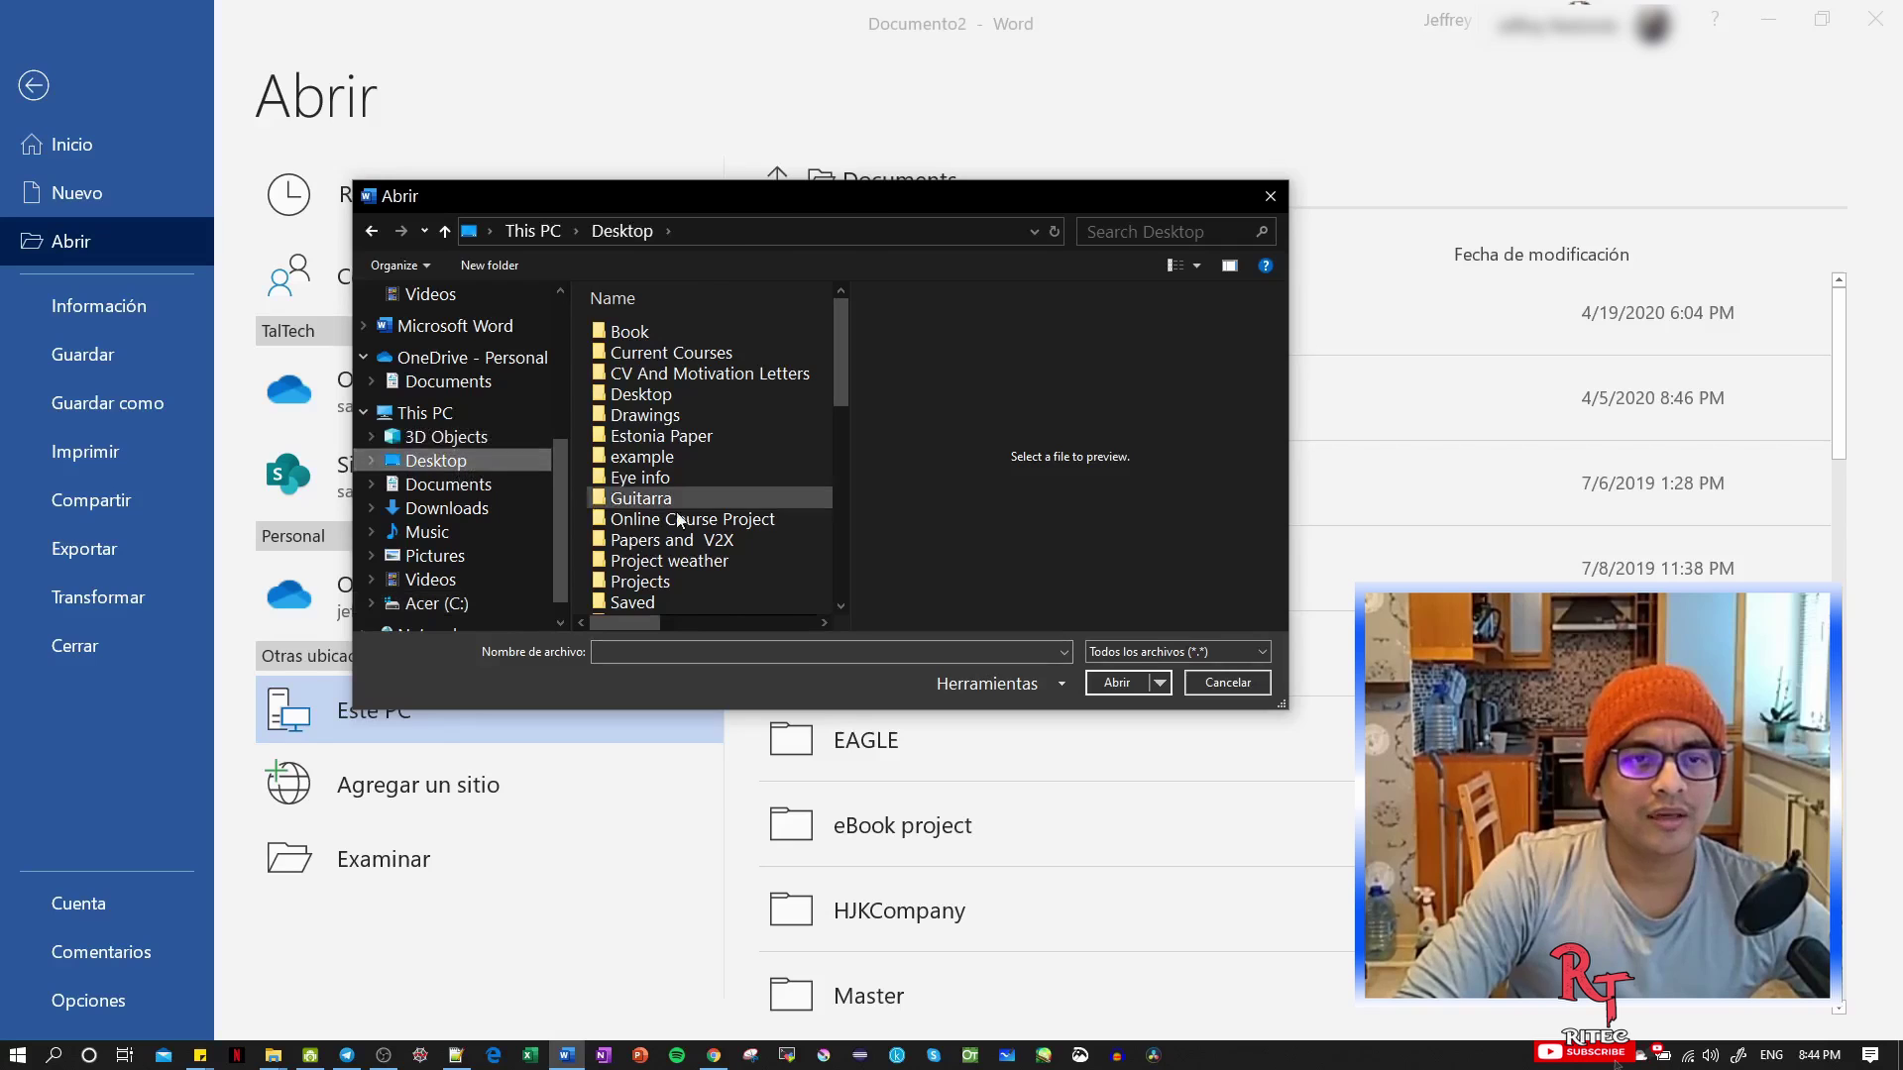
scroll(771, 524, down, 5)
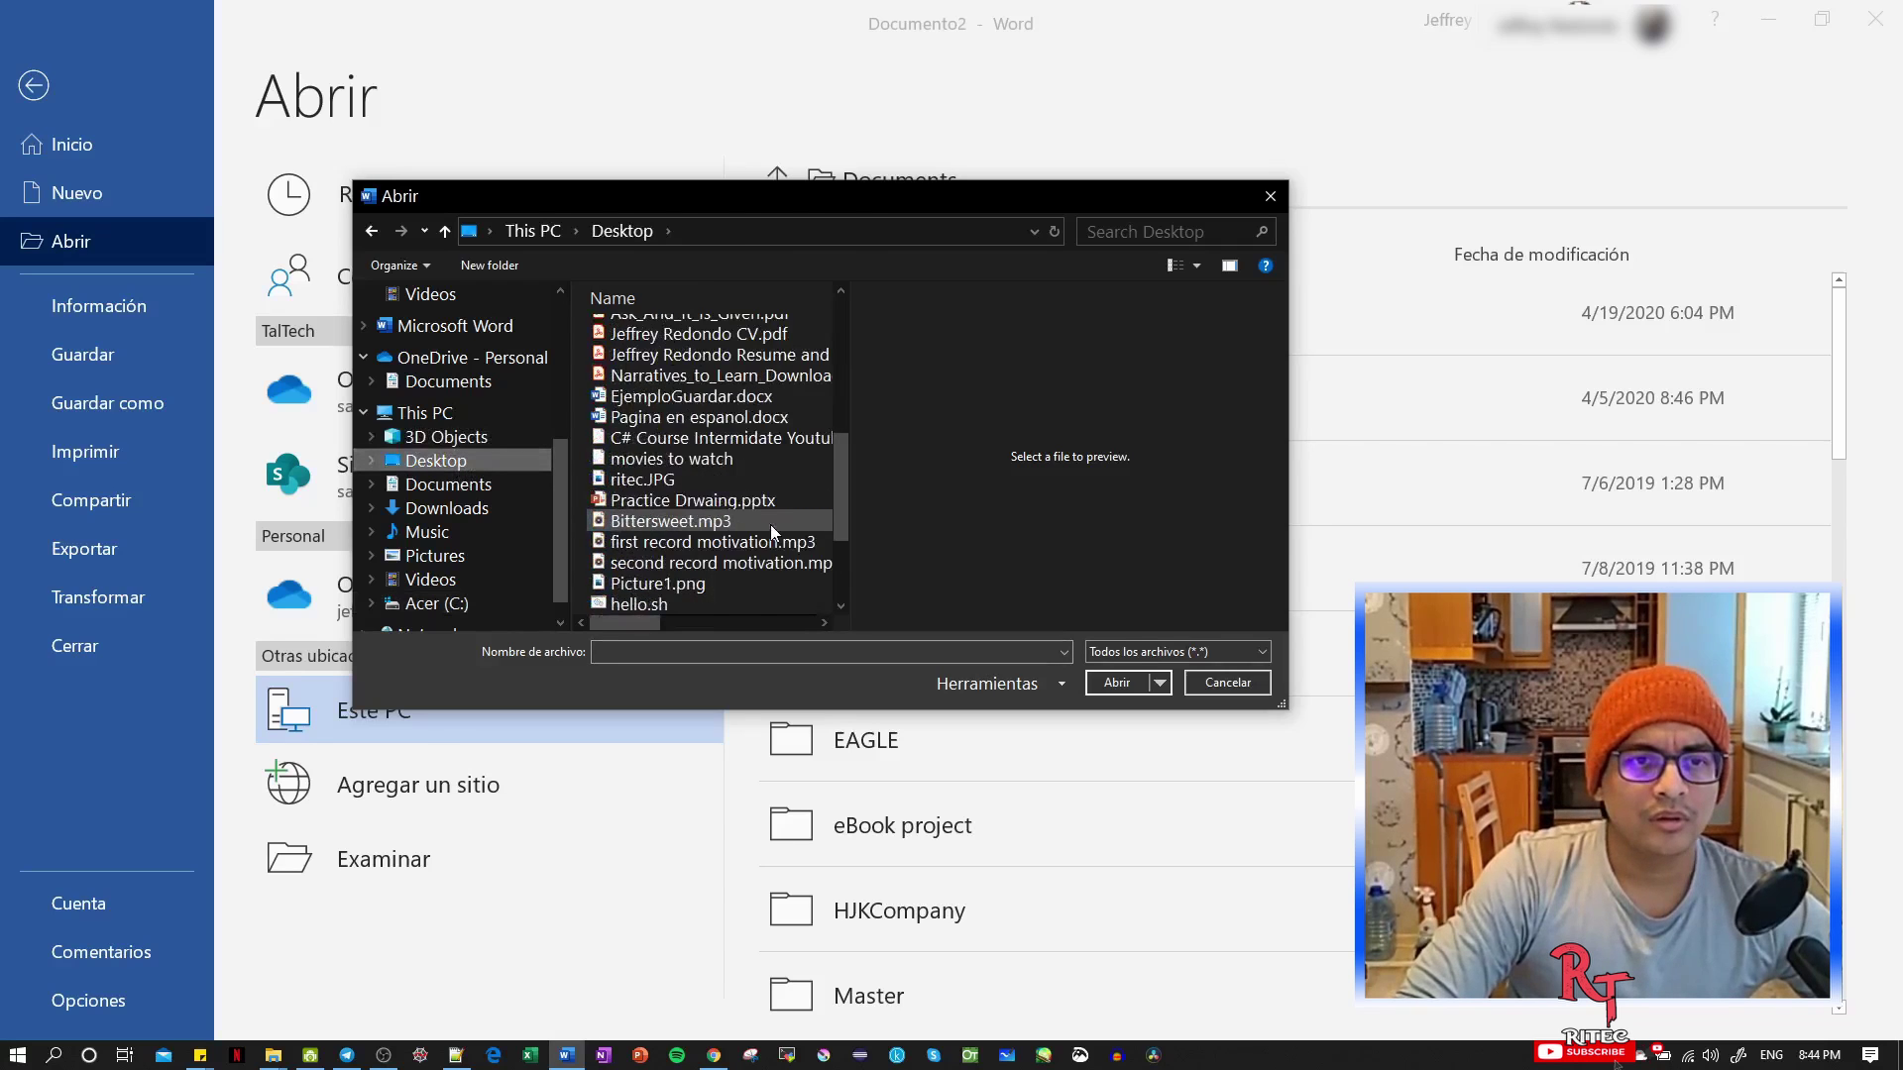
scroll(771, 525, down, 2)
scroll(772, 525, up, 7)
scroll(754, 517, down, 3)
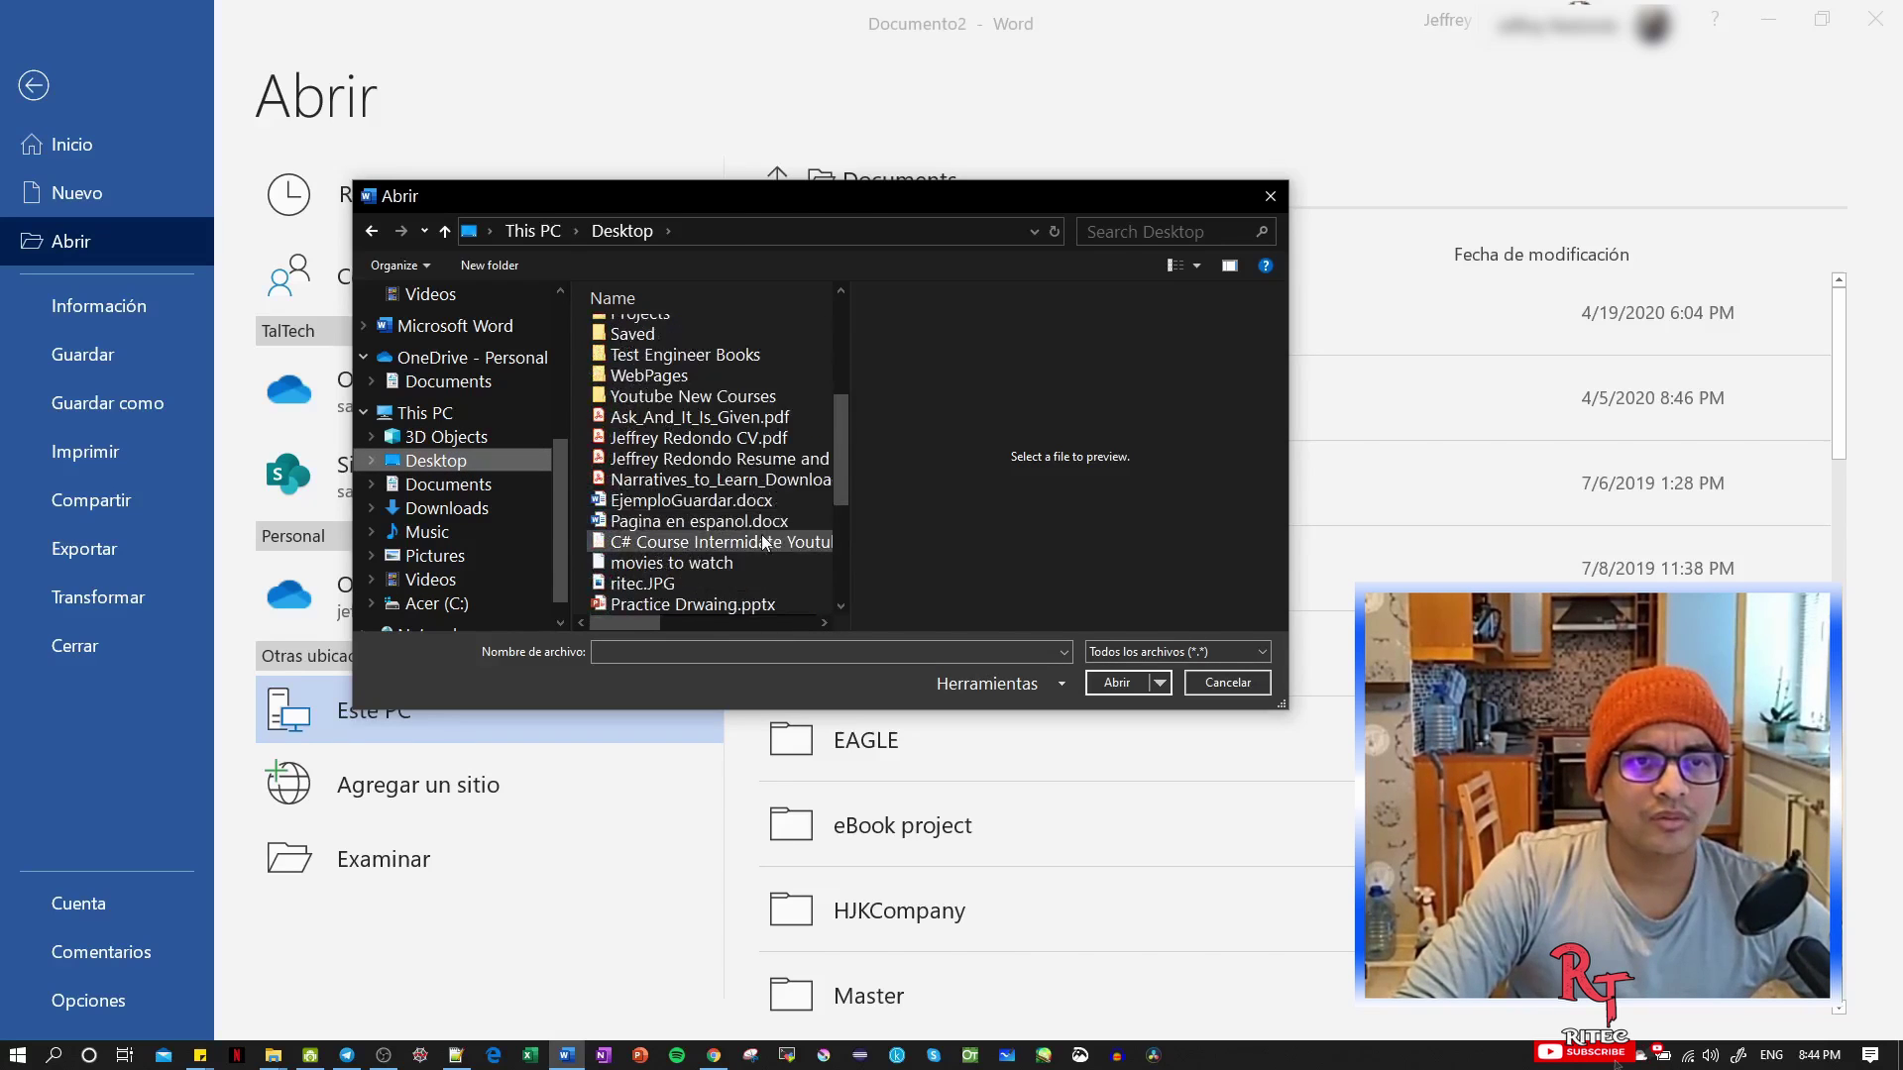
click(730, 503)
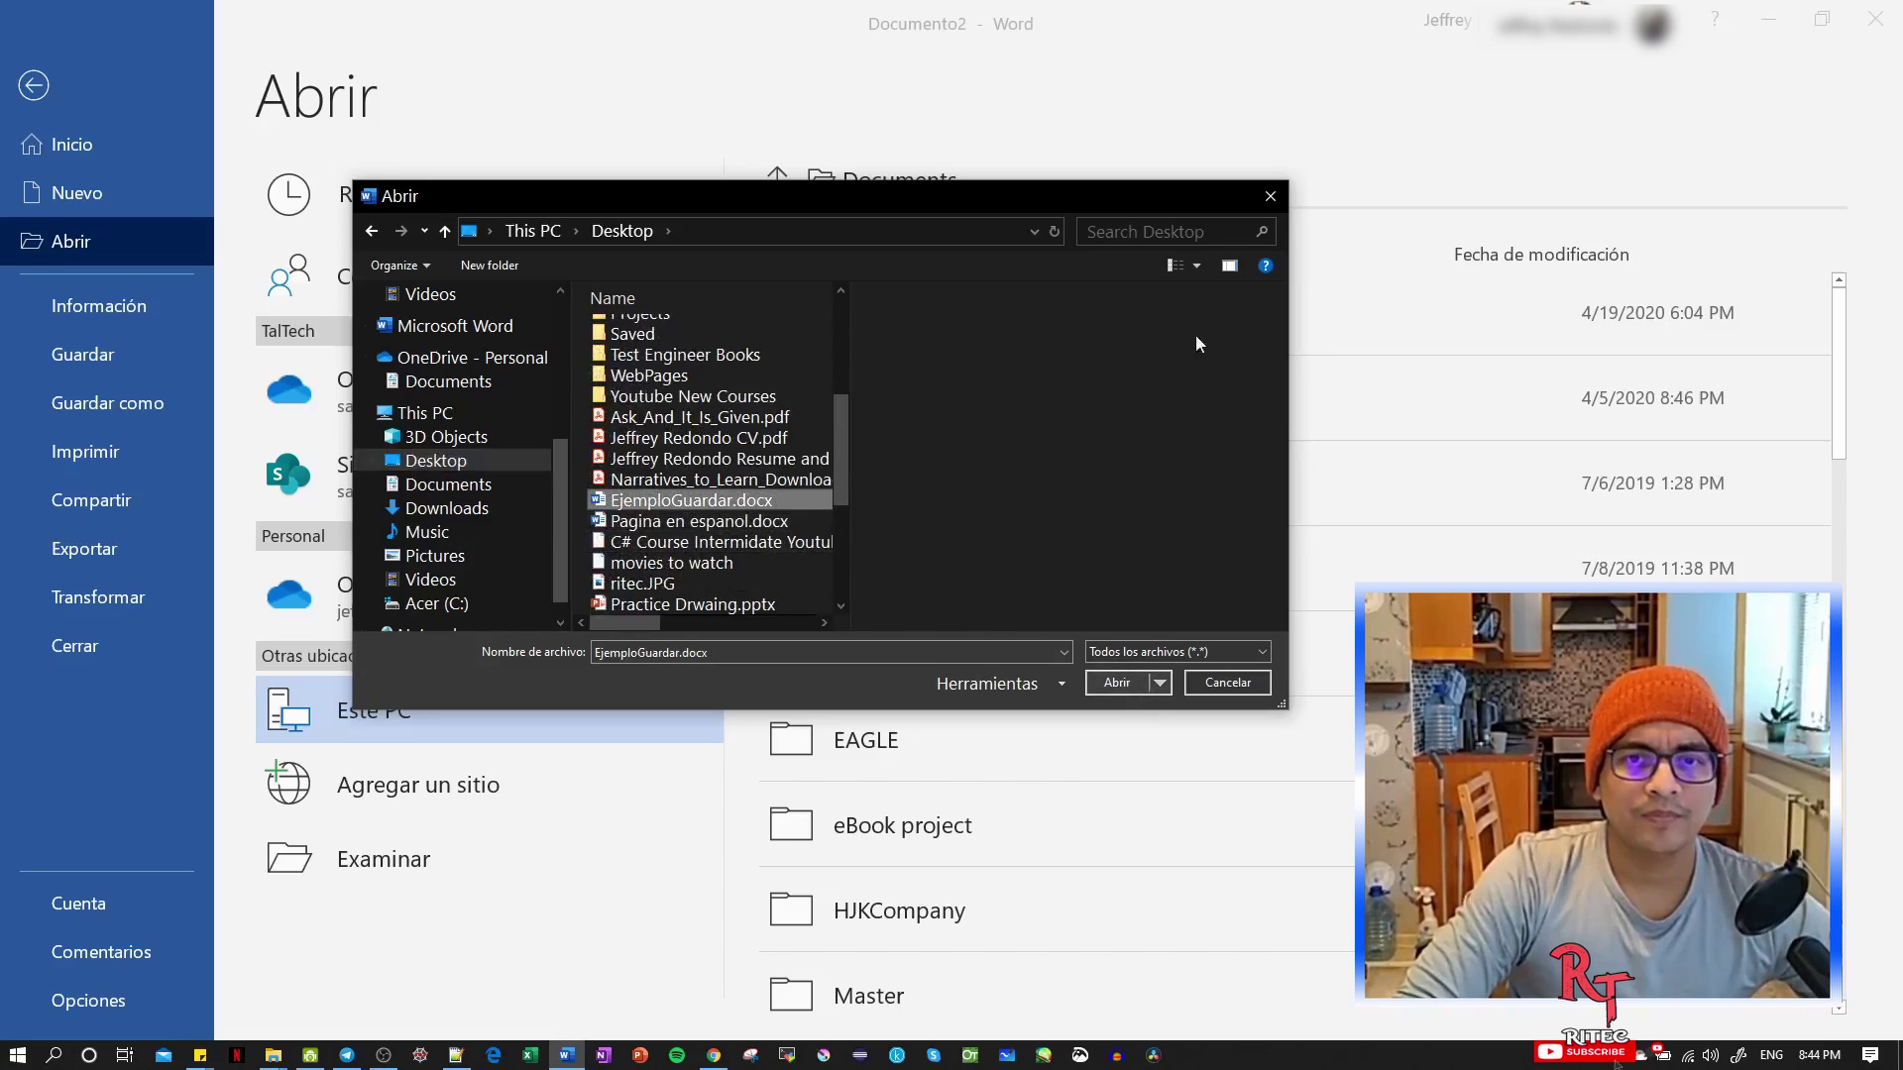
click(1132, 684)
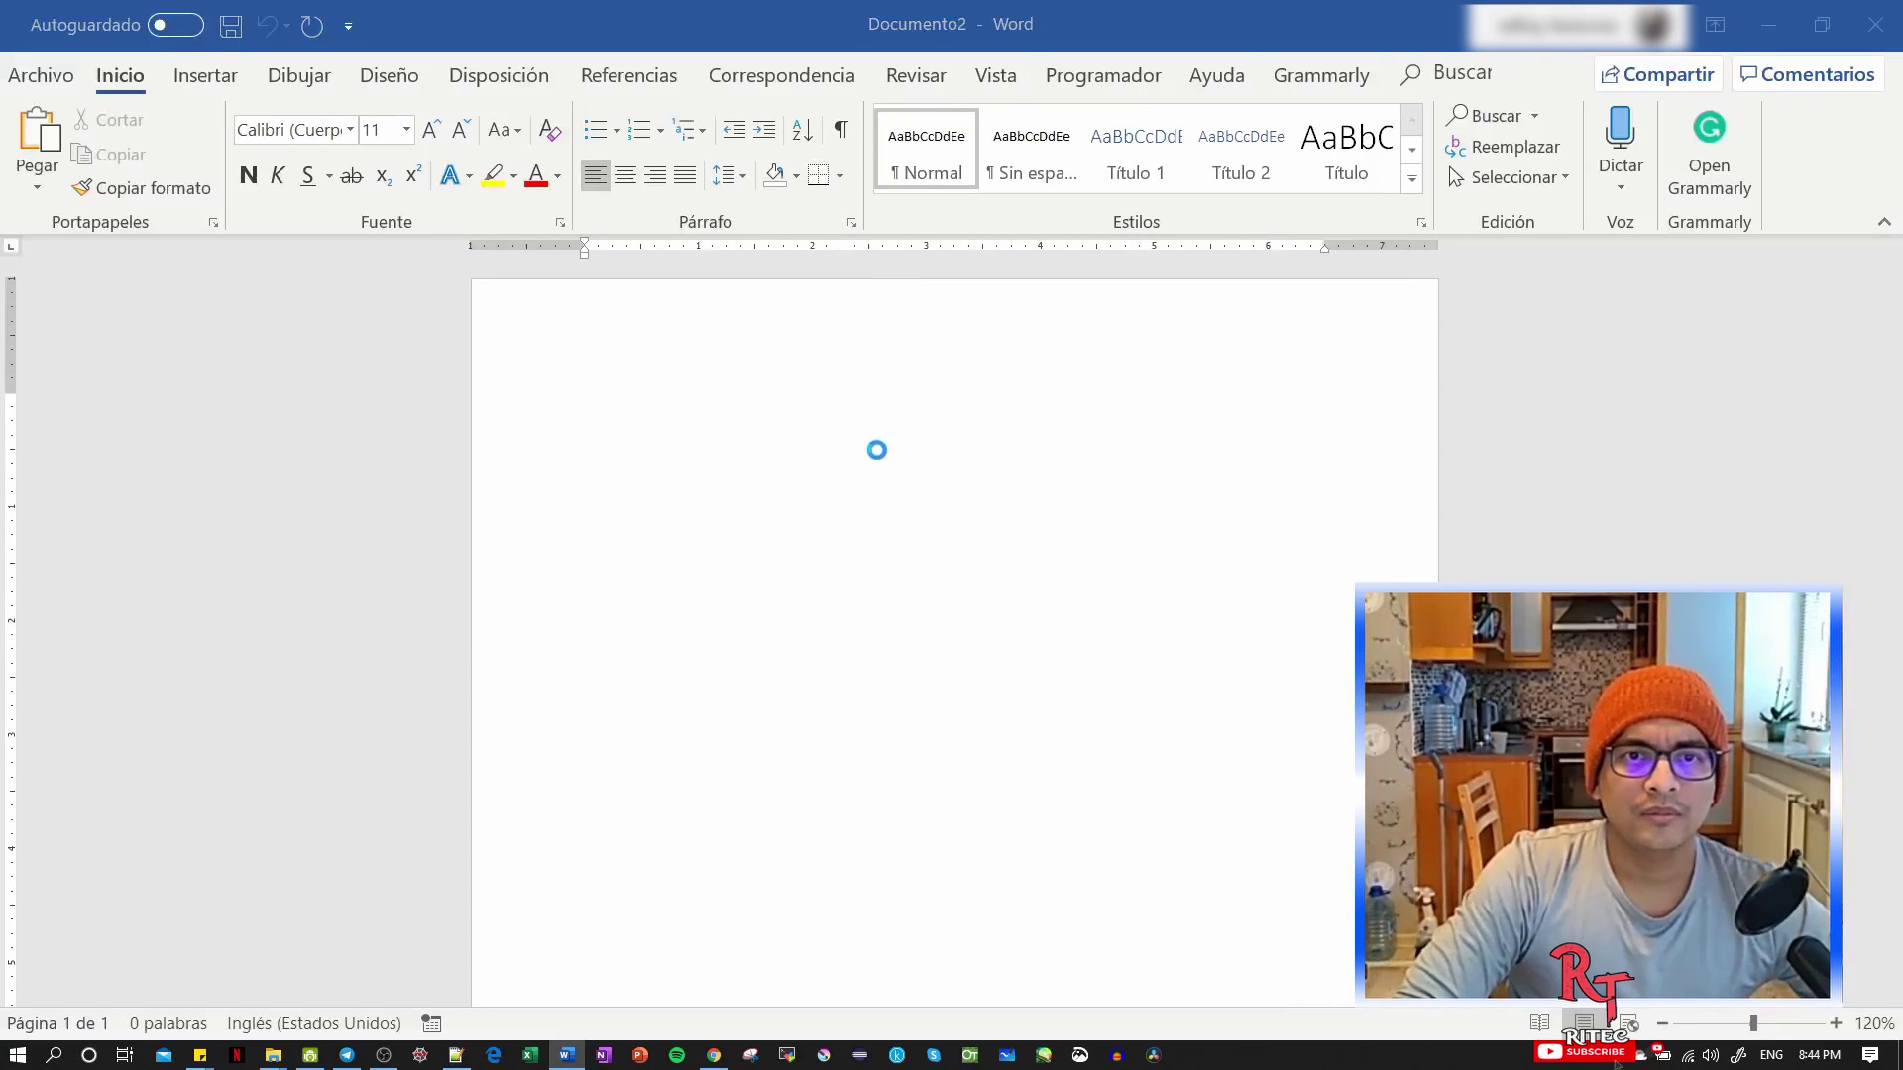